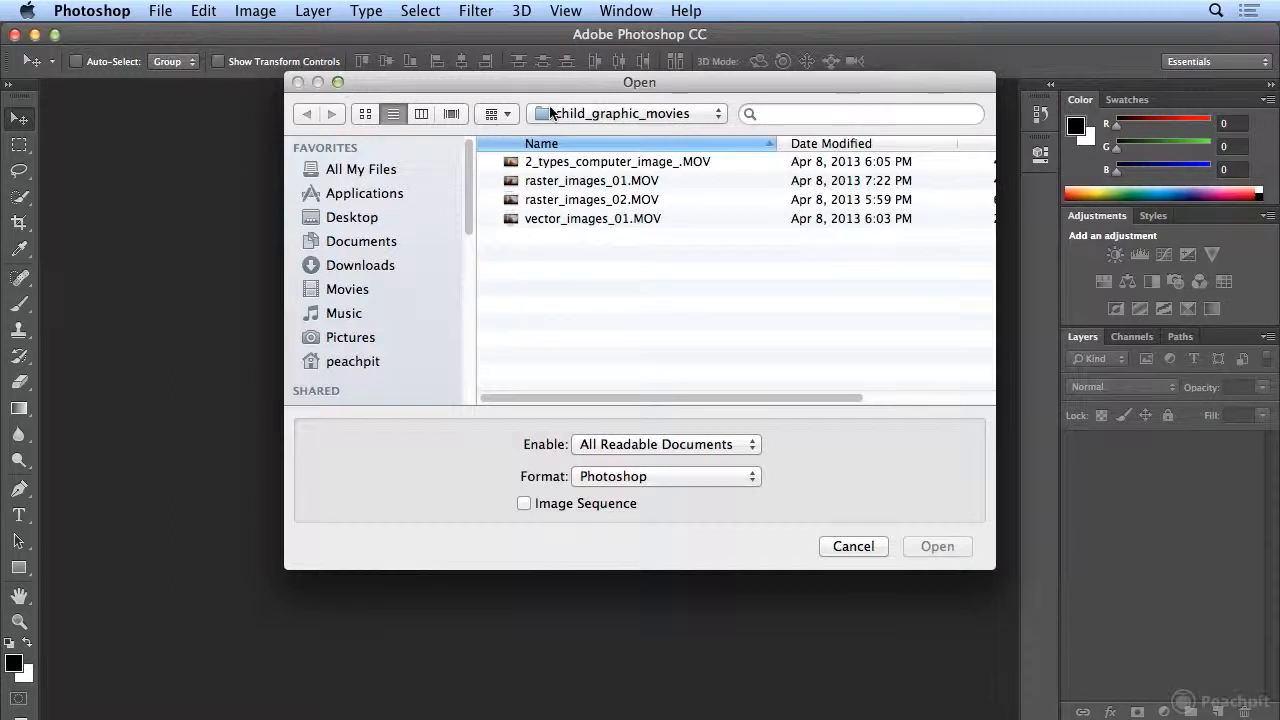
- Open the video 2_types_computer_image_.MOV and enlarge the Timeline panel so that all its tracks show
left_click(519, 163)
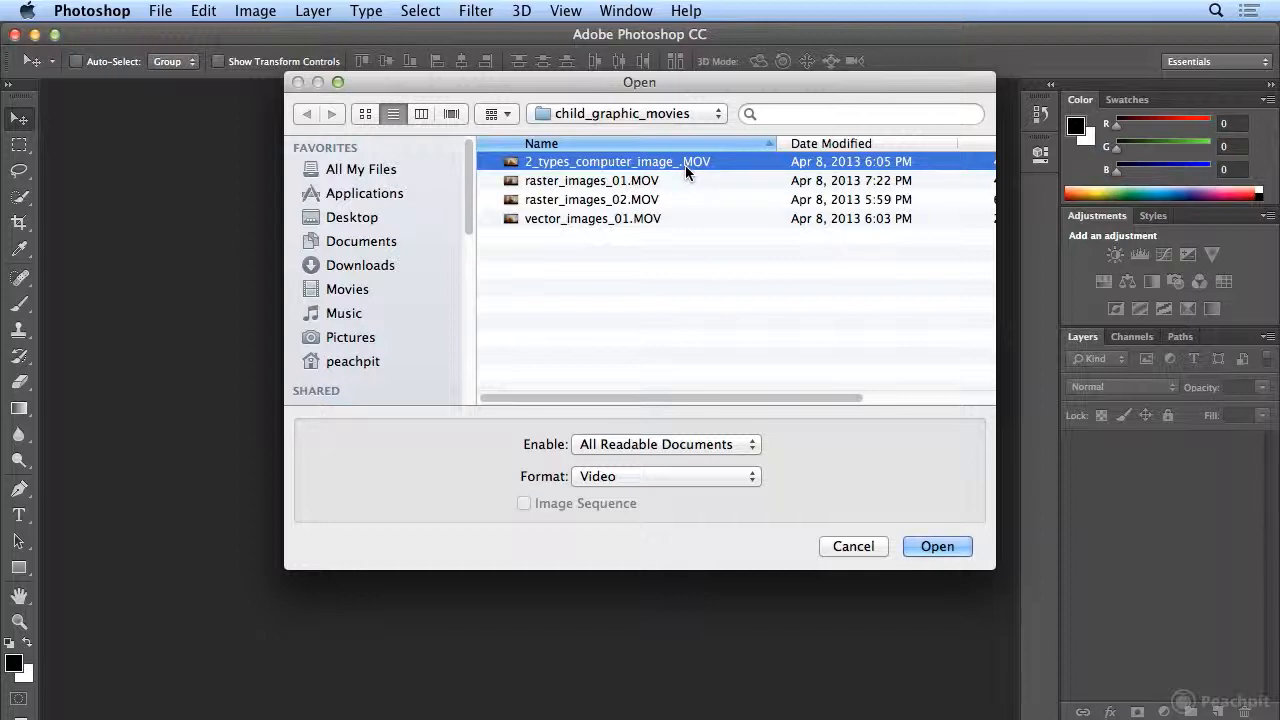
double_click(611, 164)
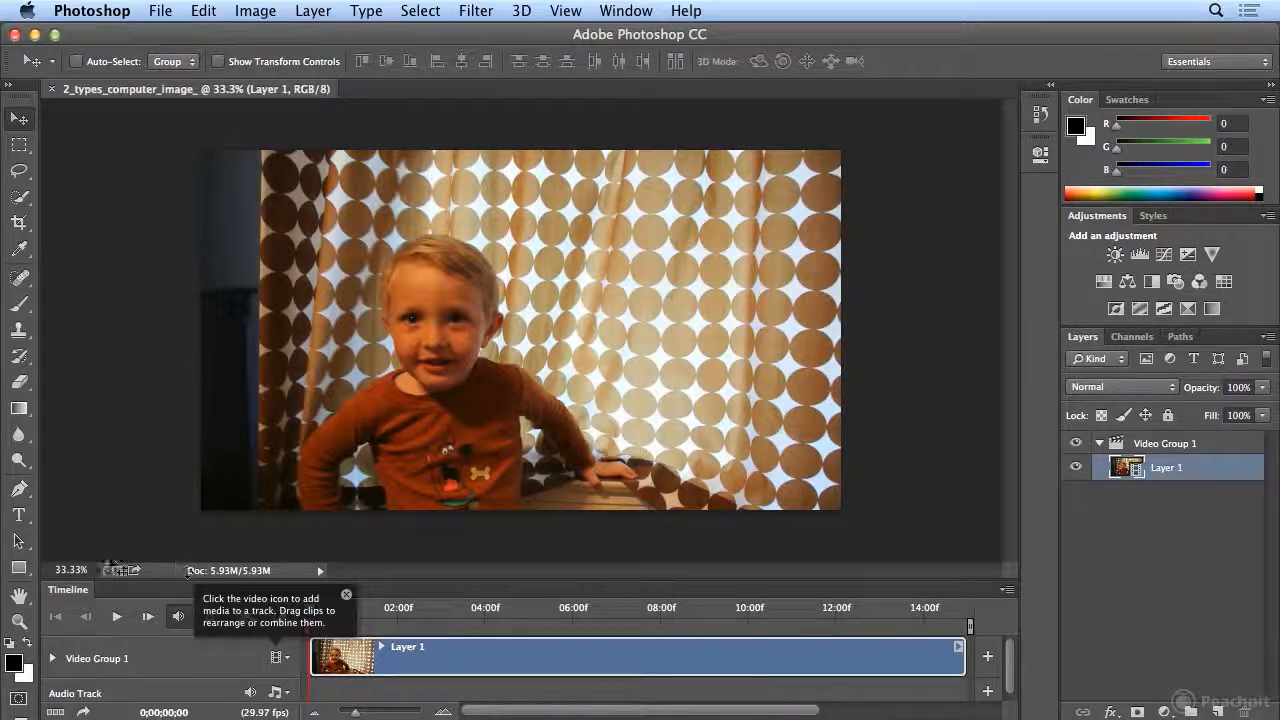
left_click_drag(364, 581, 377, 518)
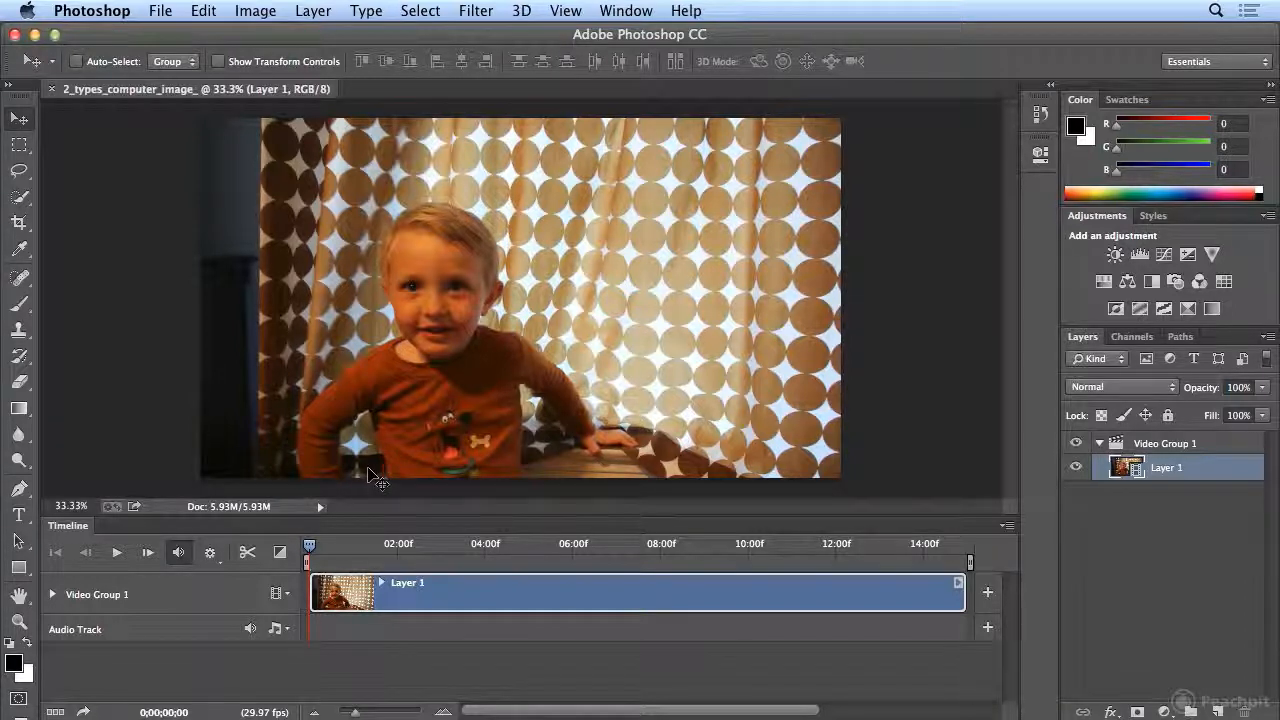
- Play the clip and replay the part between about 4 and 7 seconds to look for the first cut point
left_click(116, 554)
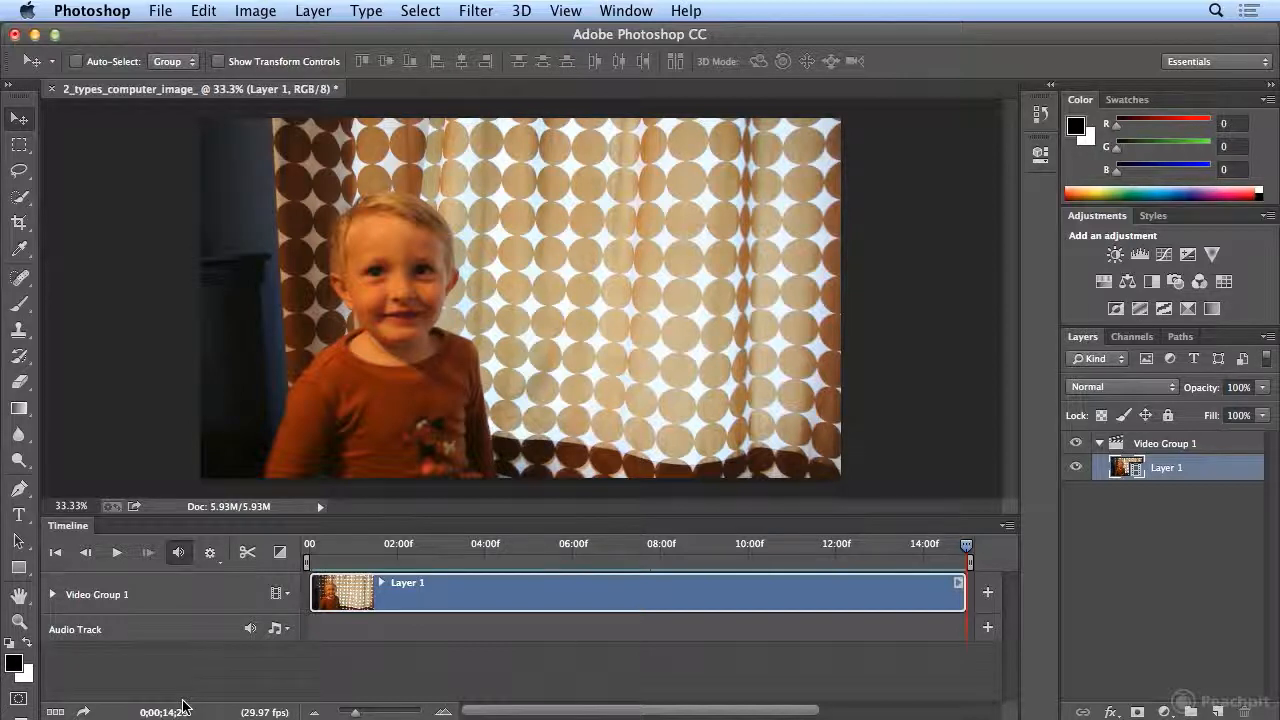
left_click_drag(966, 546, 548, 572)
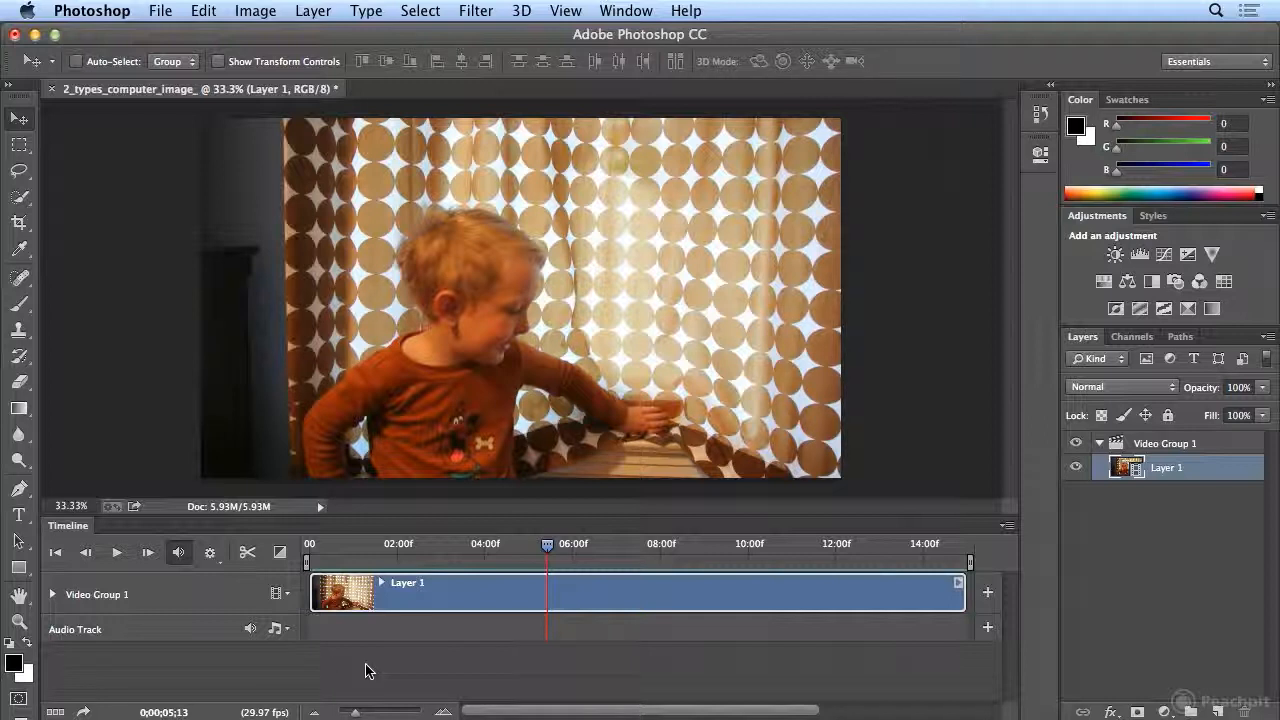
left_click(116, 553)
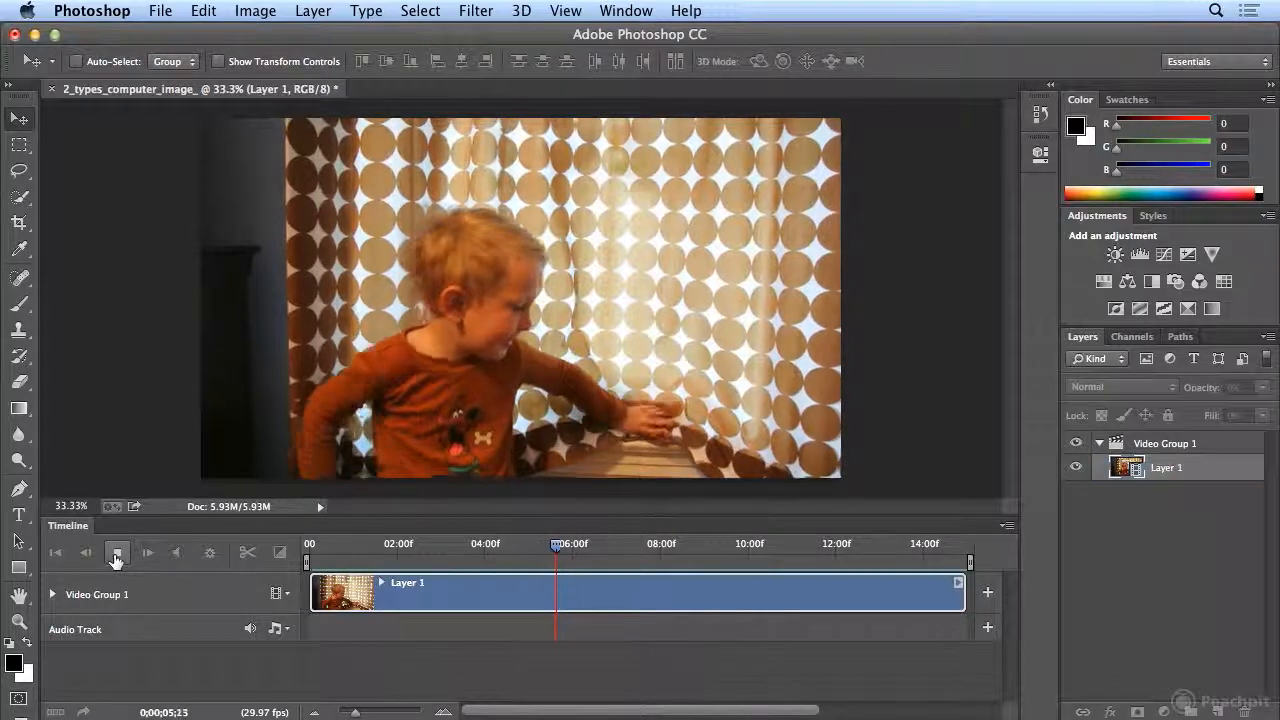
left_click(116, 553)
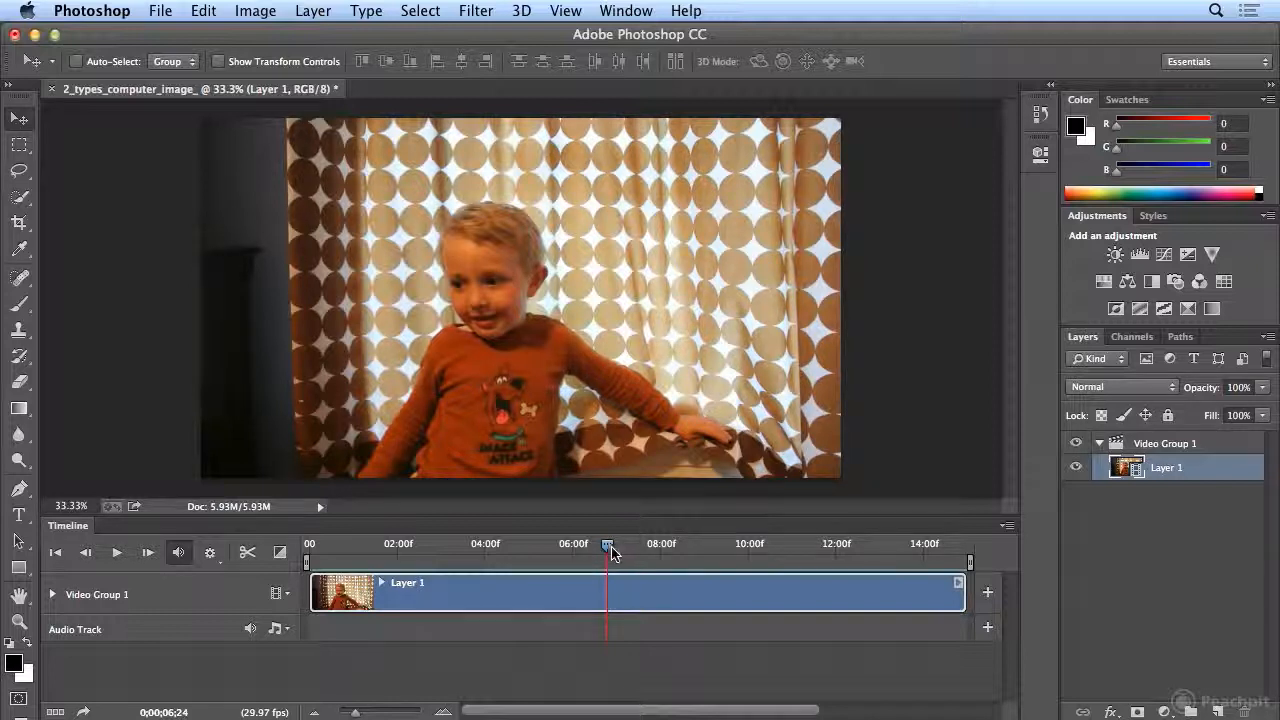
left_click_drag(607, 553, 523, 563)
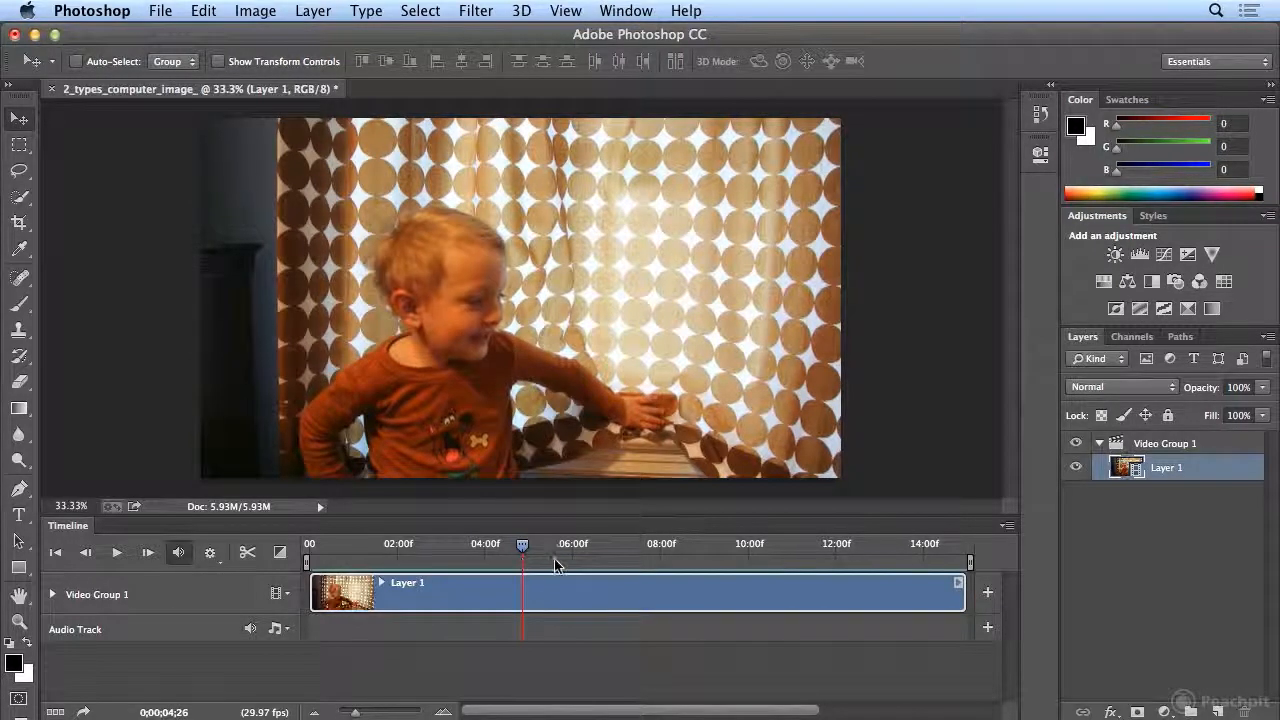
left_click(116, 553)
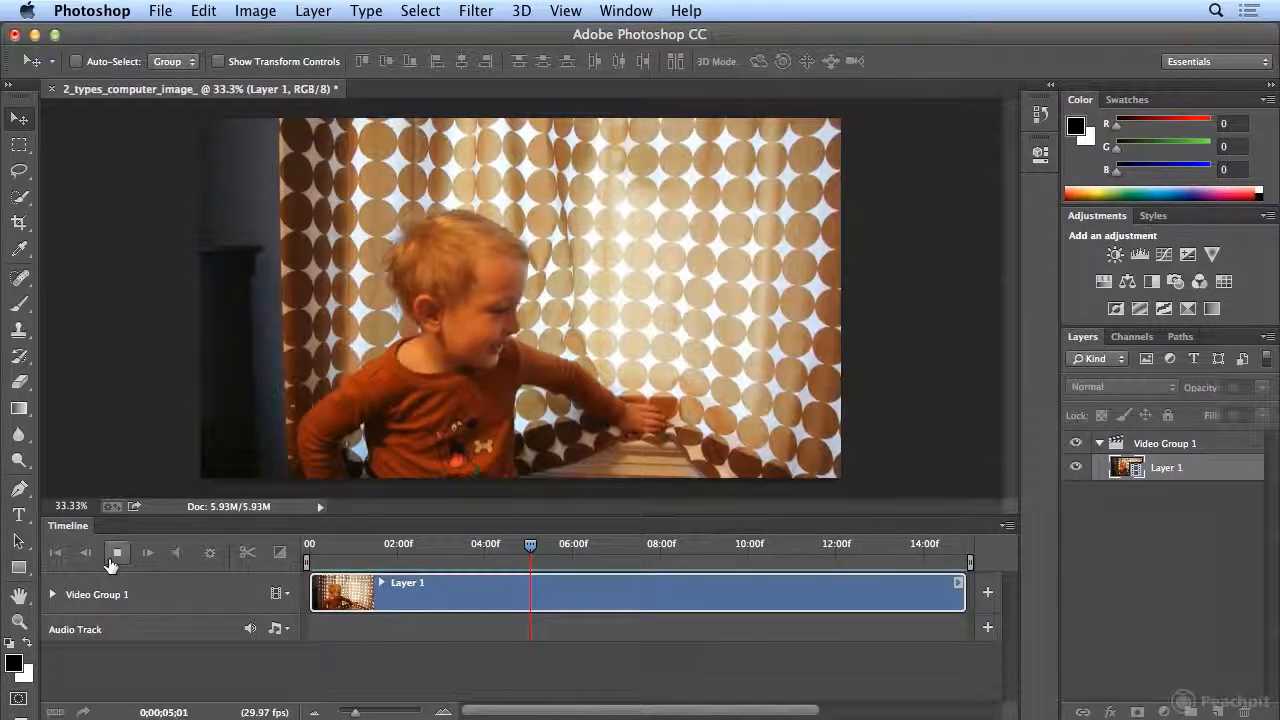
left_click_drag(569, 548, 496, 560)
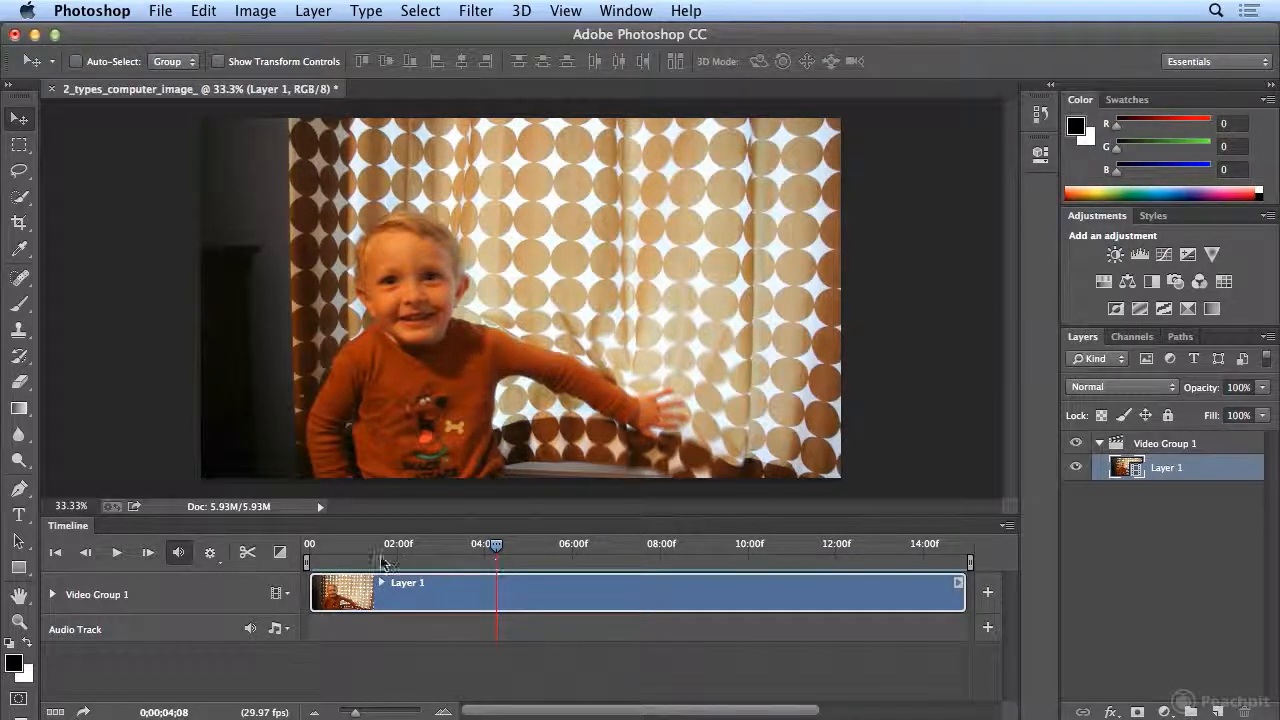
left_click(113, 556)
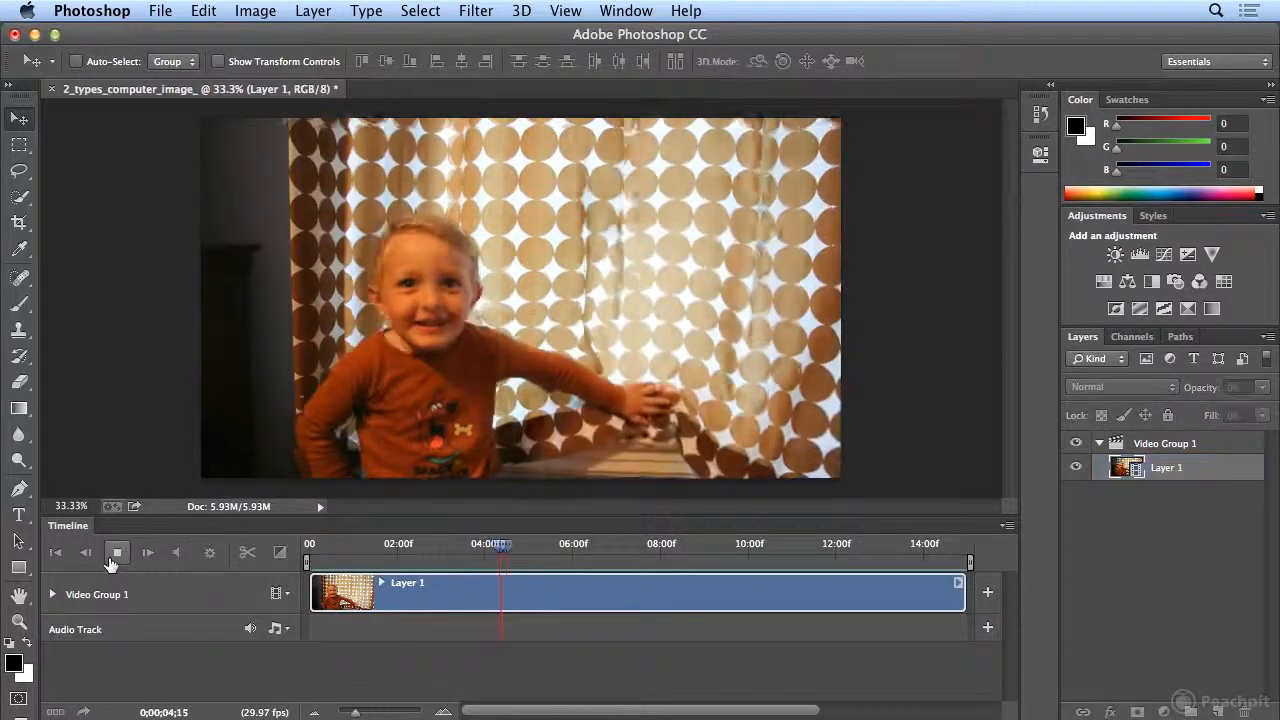
left_click(118, 562)
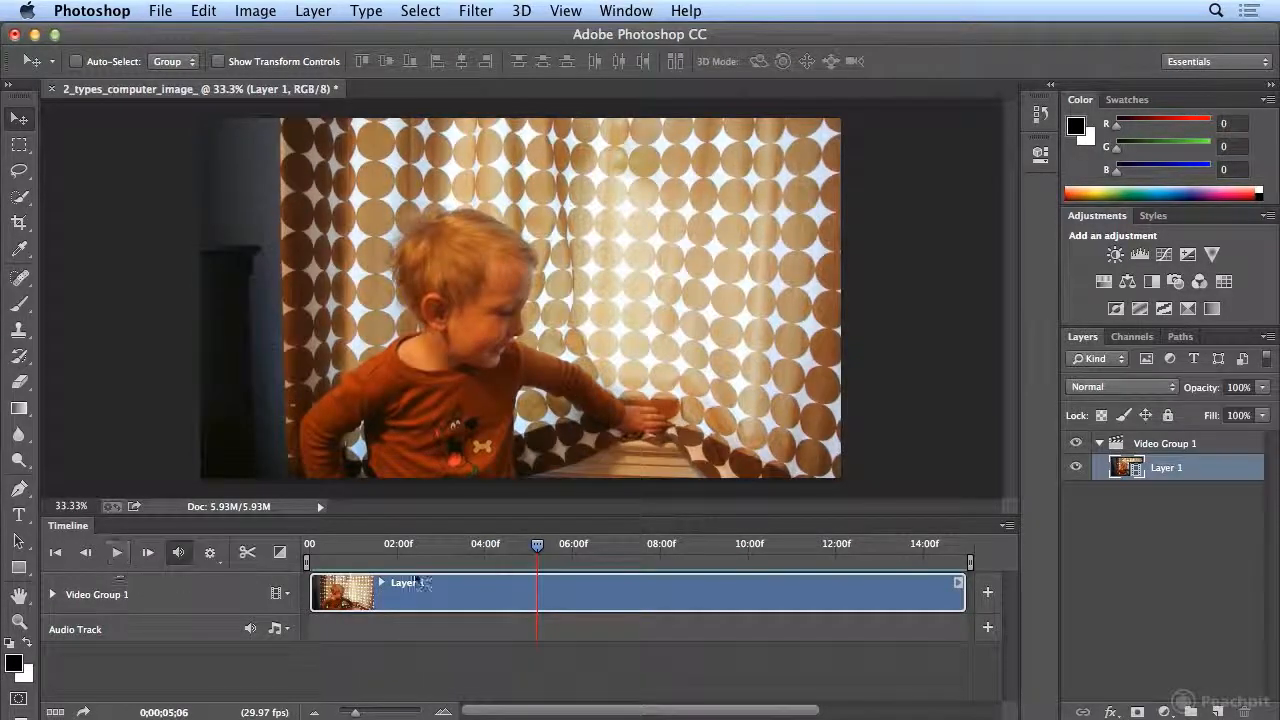
left_click_drag(537, 548, 494, 561)
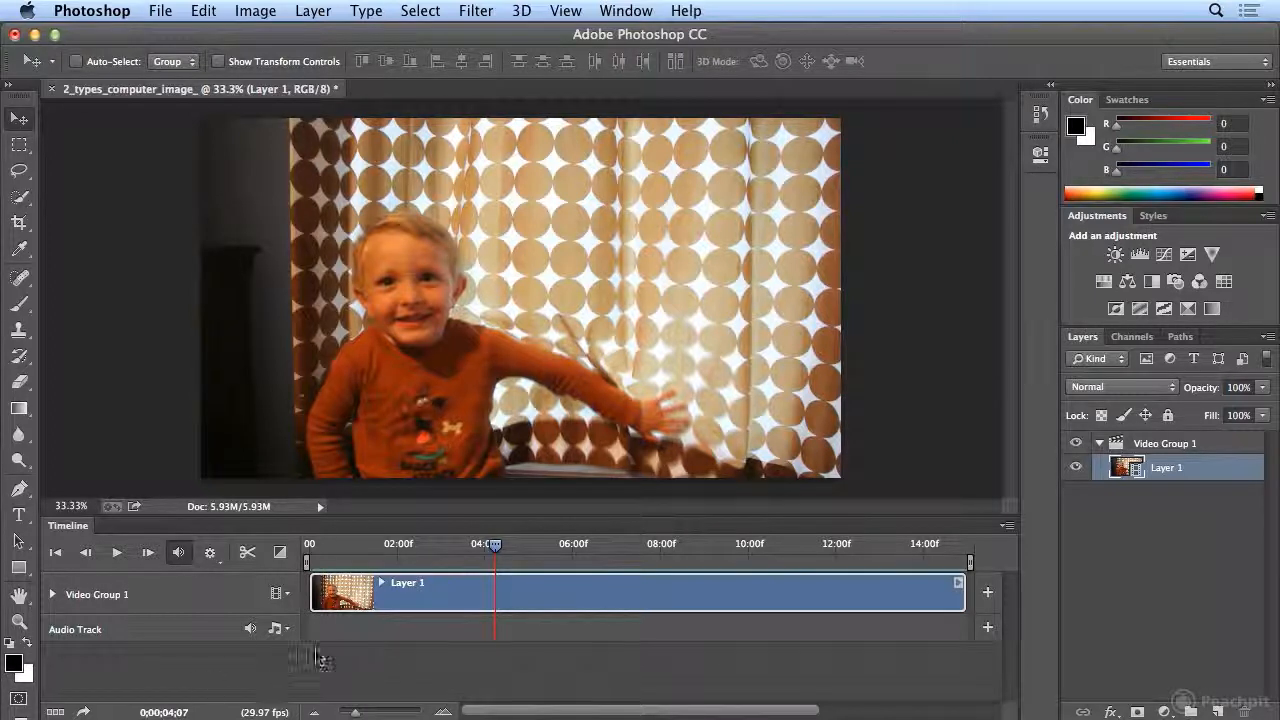
- Set the playhead to 0;00;04;08 and split the video clip there
left_click_drag(175, 712, 179, 712)
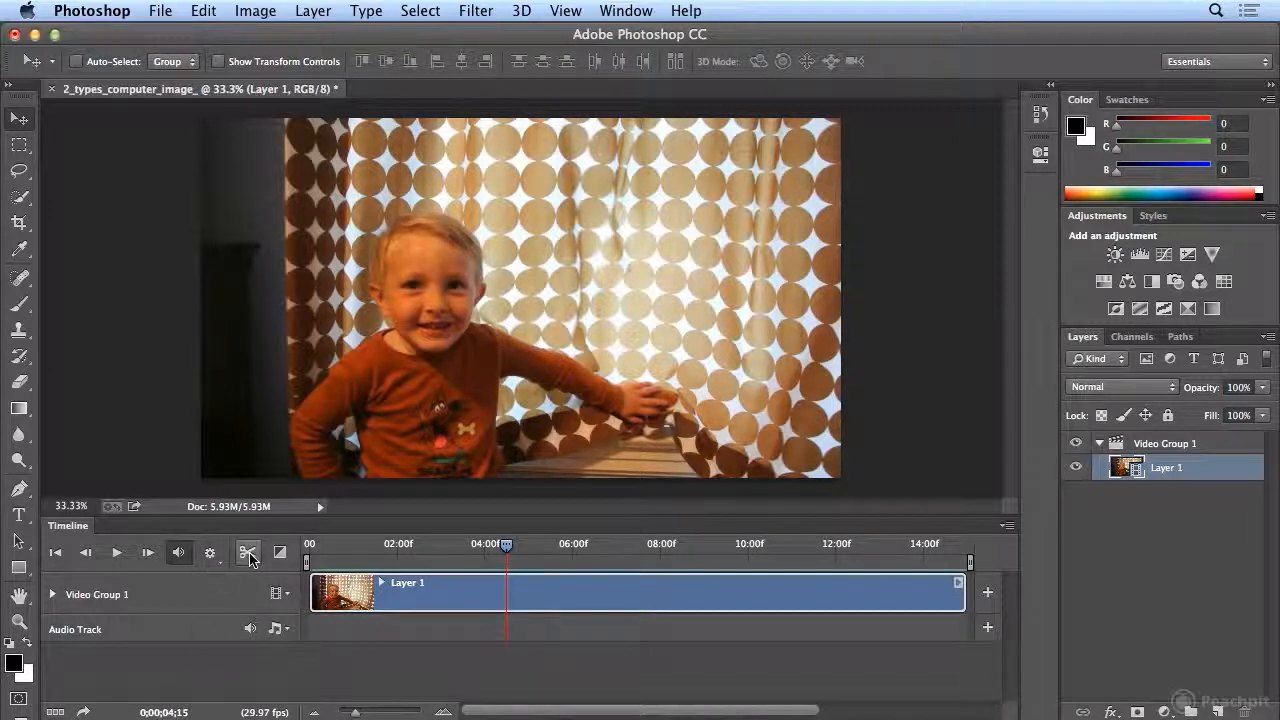
left_click_drag(173, 712, 171, 712)
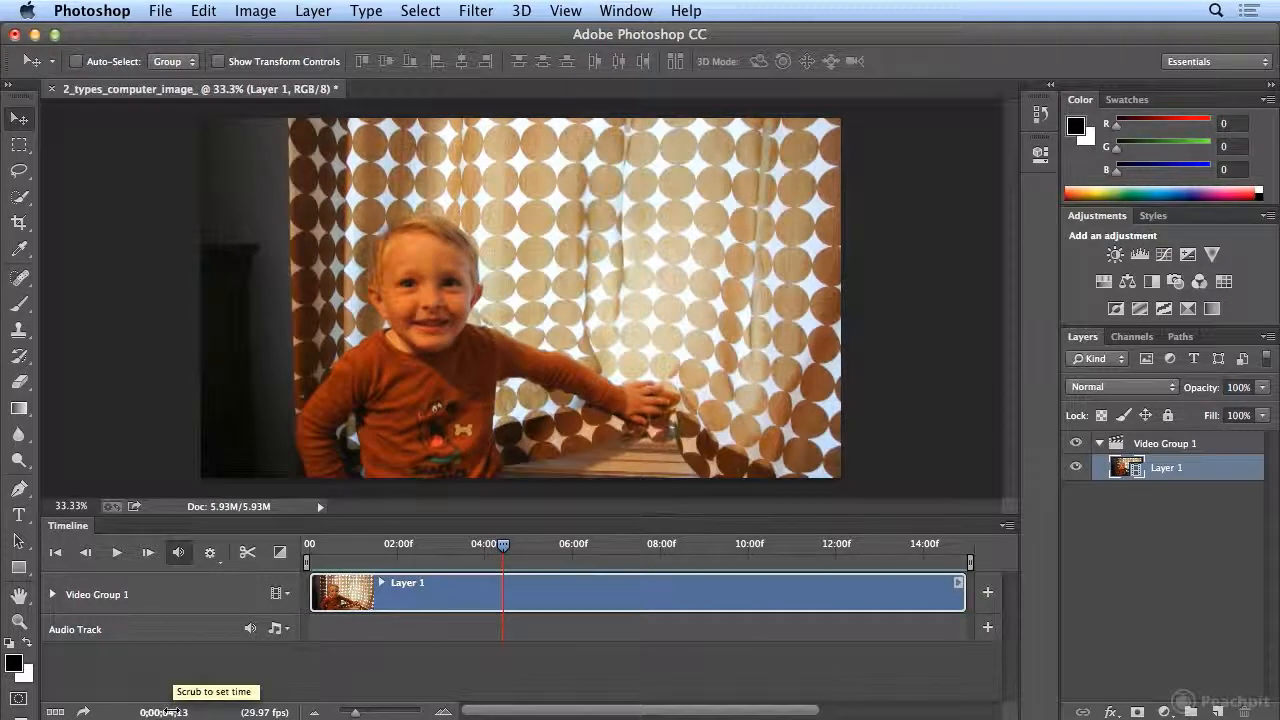
left_click_drag(505, 550, 497, 553)
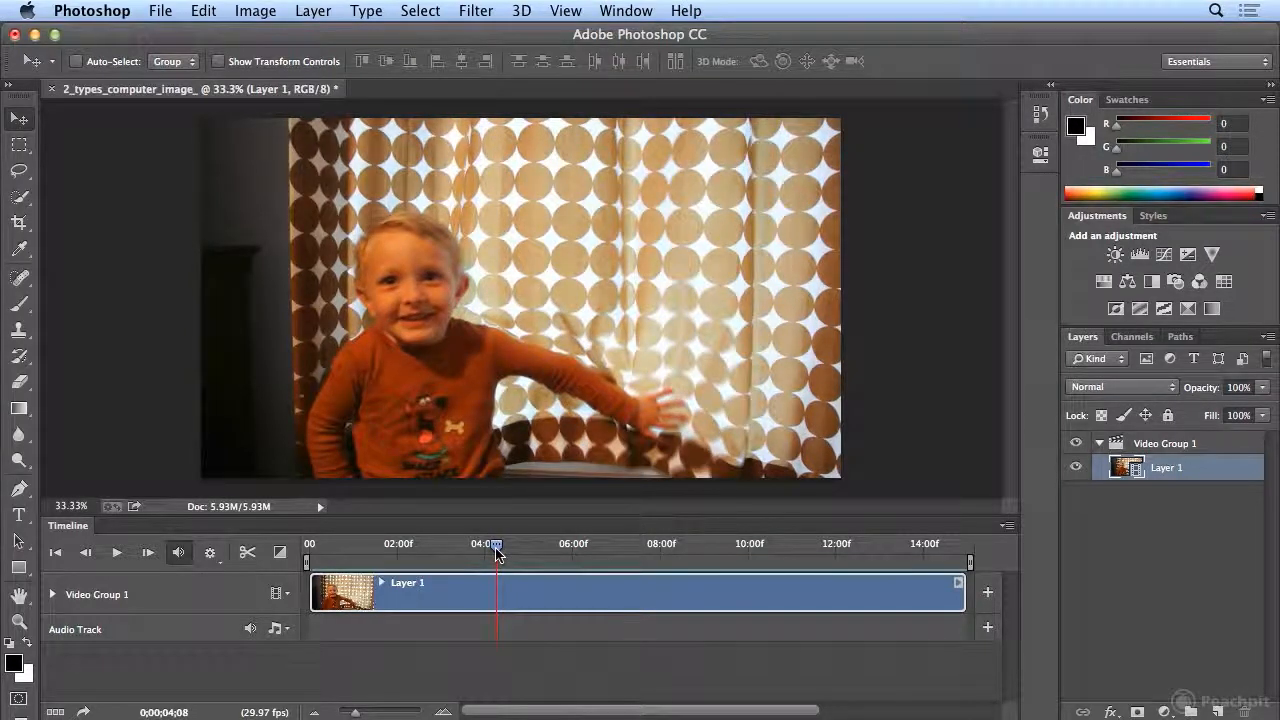
mouse_move(497, 553)
left_mouse_down()
mouse_move(527, 553)
mouse_move(514, 555)
left_mouse_up()
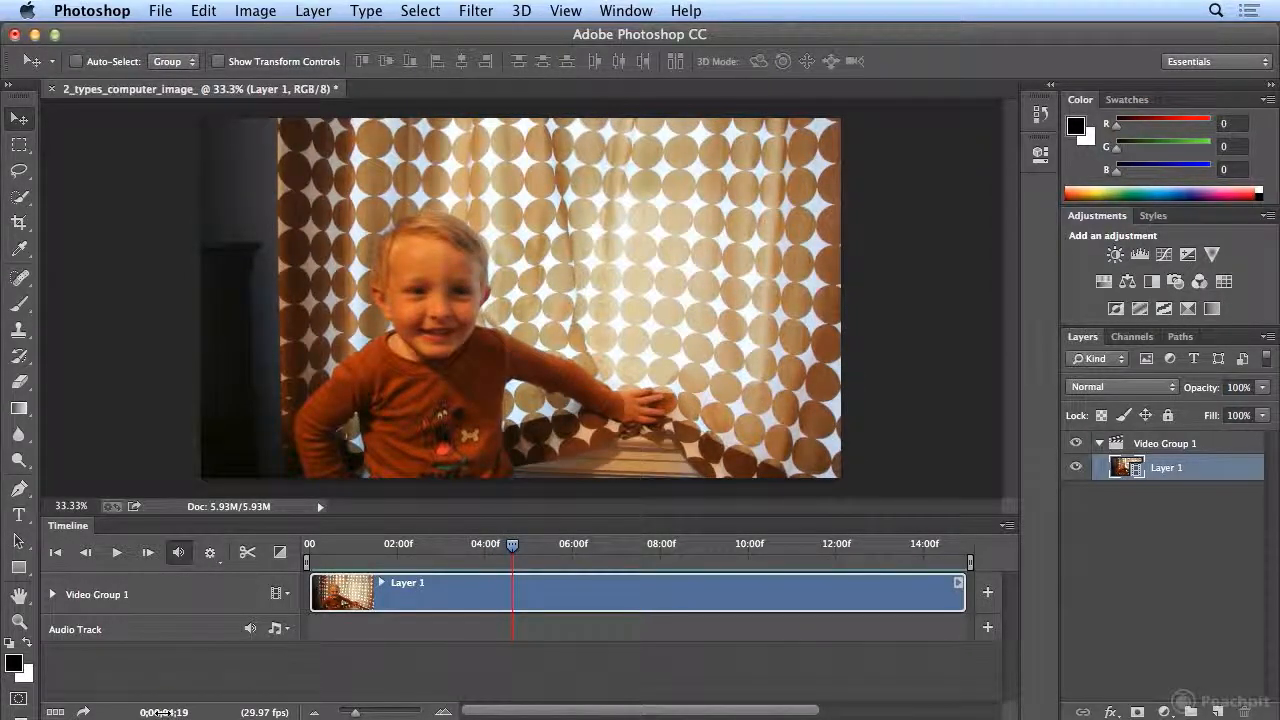
left_click_drag(162, 712, 180, 712)
left_click_drag(175, 712, 157, 712)
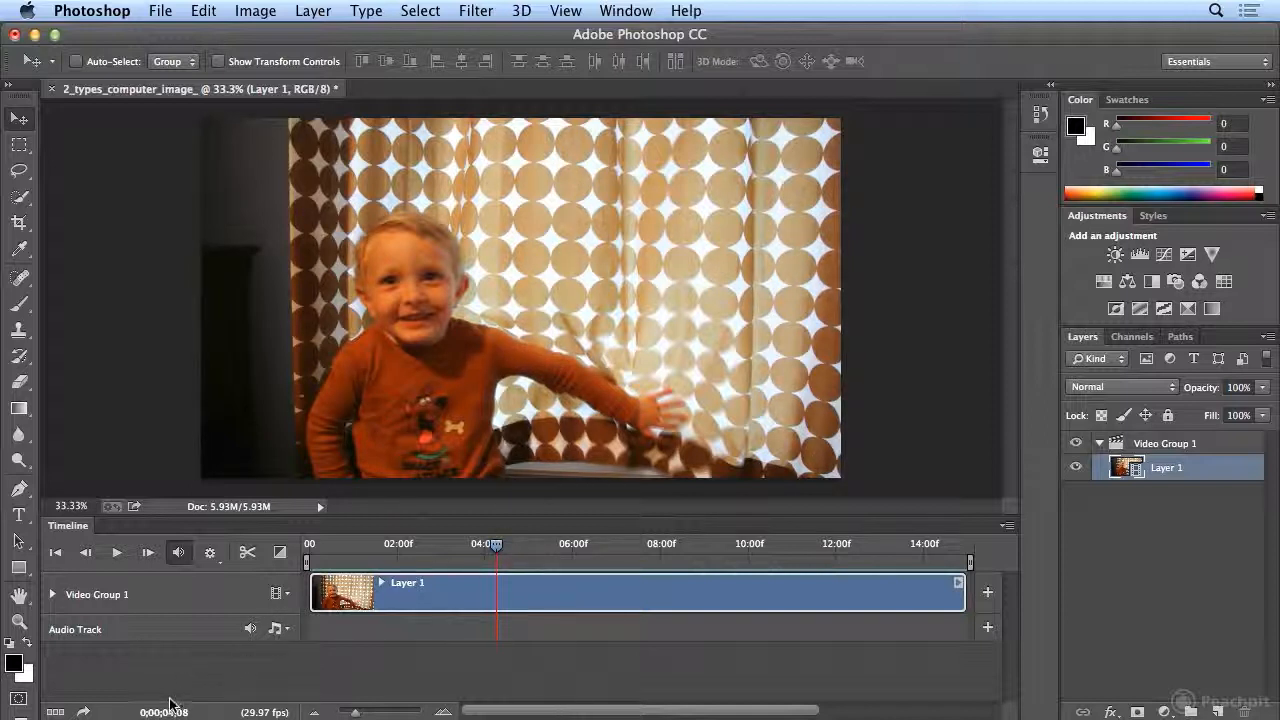
left_click(246, 562)
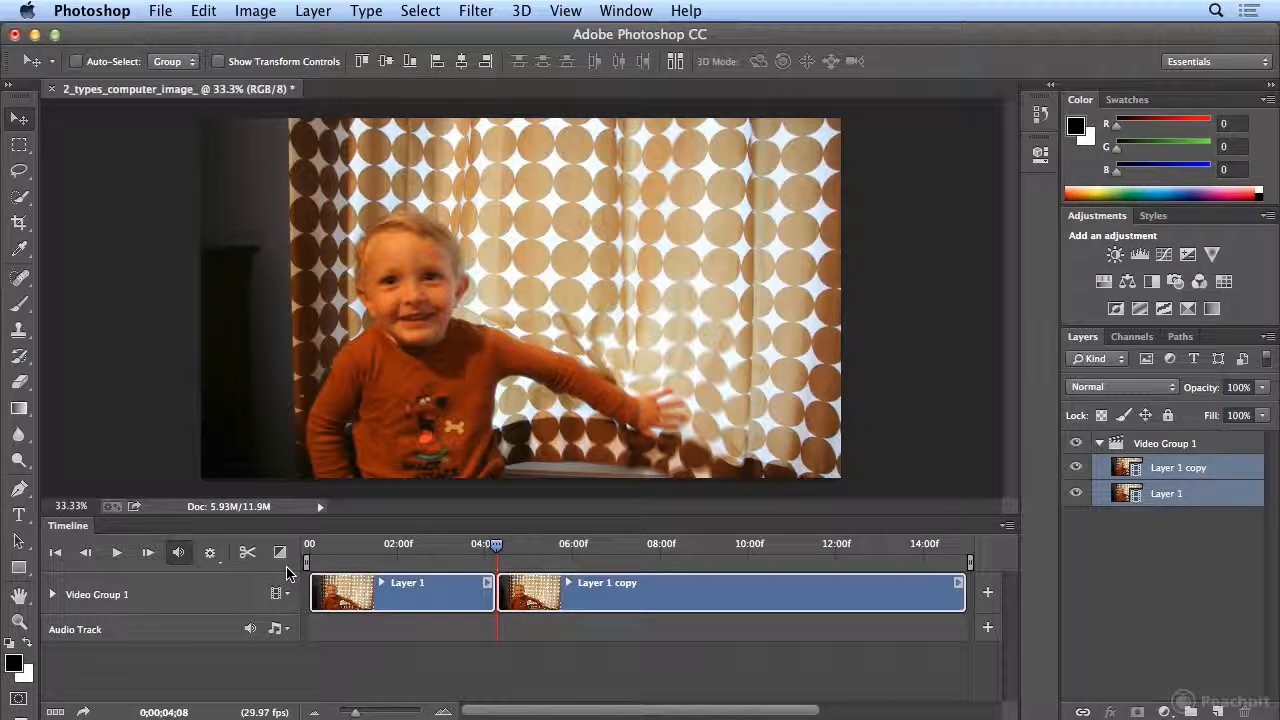
- Play on to find the end of the unwanted part, set the playhead to 0;00;06;16 and split the second clip there
left_click(114, 556)
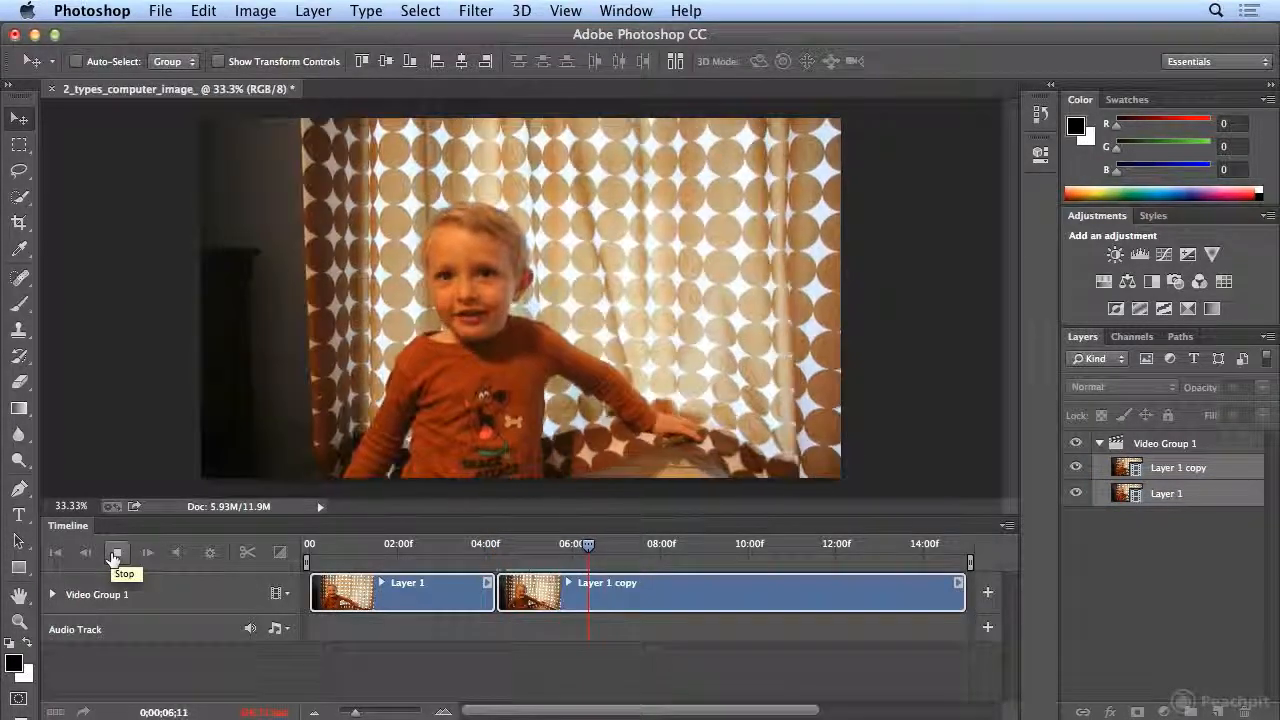
left_click(114, 556)
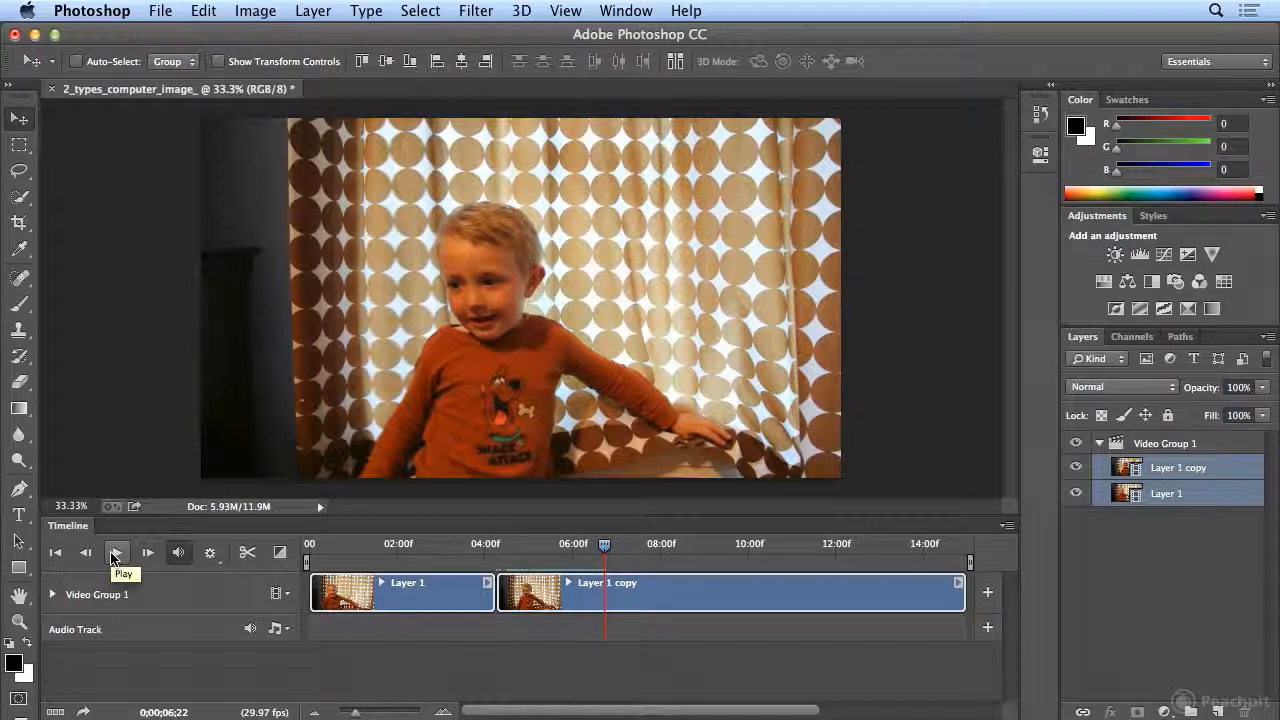
left_click(603, 548)
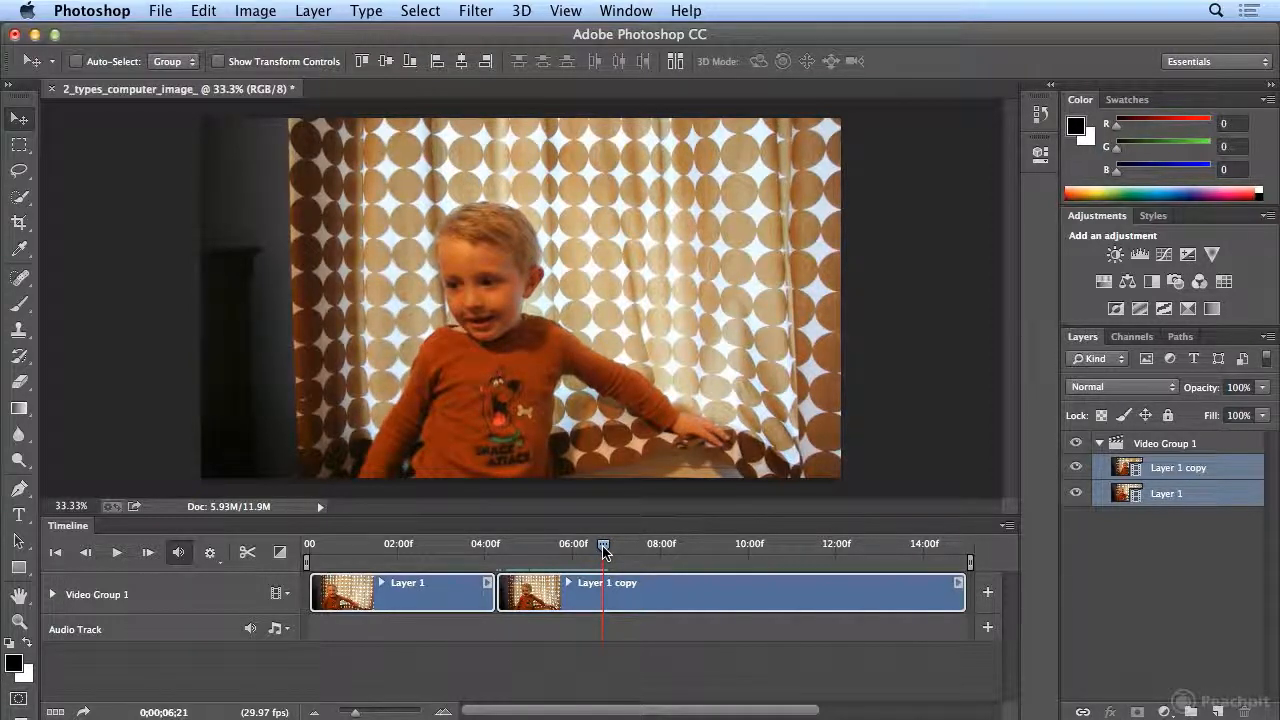
mouse_move(603, 548)
left_mouse_down()
mouse_move(630, 548)
mouse_move(600, 557)
left_mouse_up()
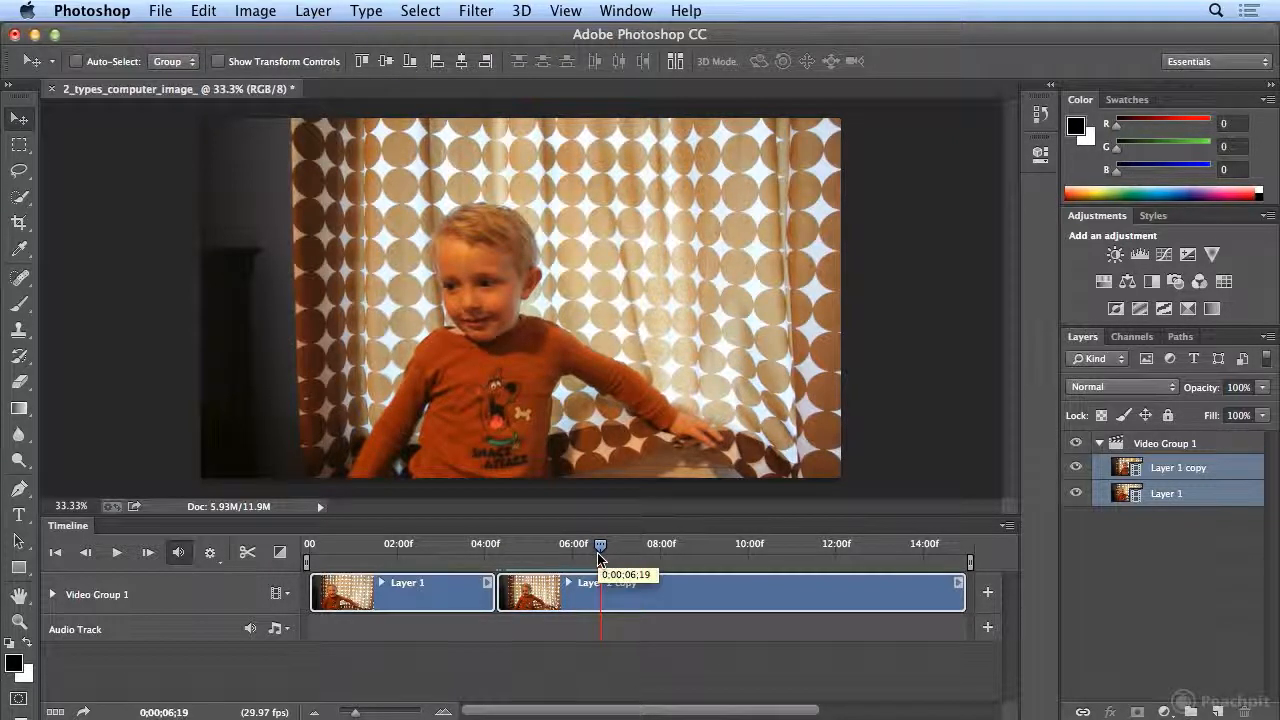
mouse_move(600, 557)
left_mouse_down()
mouse_move(626, 549)
mouse_move(598, 556)
left_mouse_up()
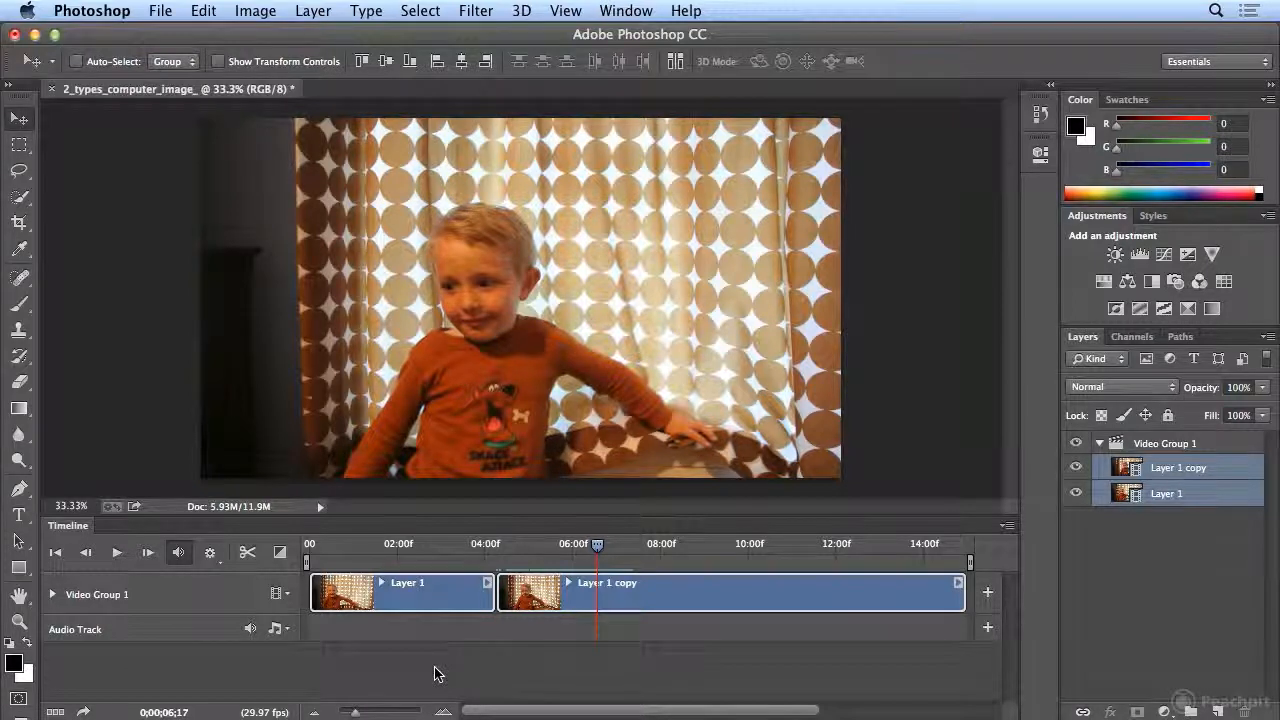
key("space")
key("space")
left_click_drag(628, 548, 597, 555)
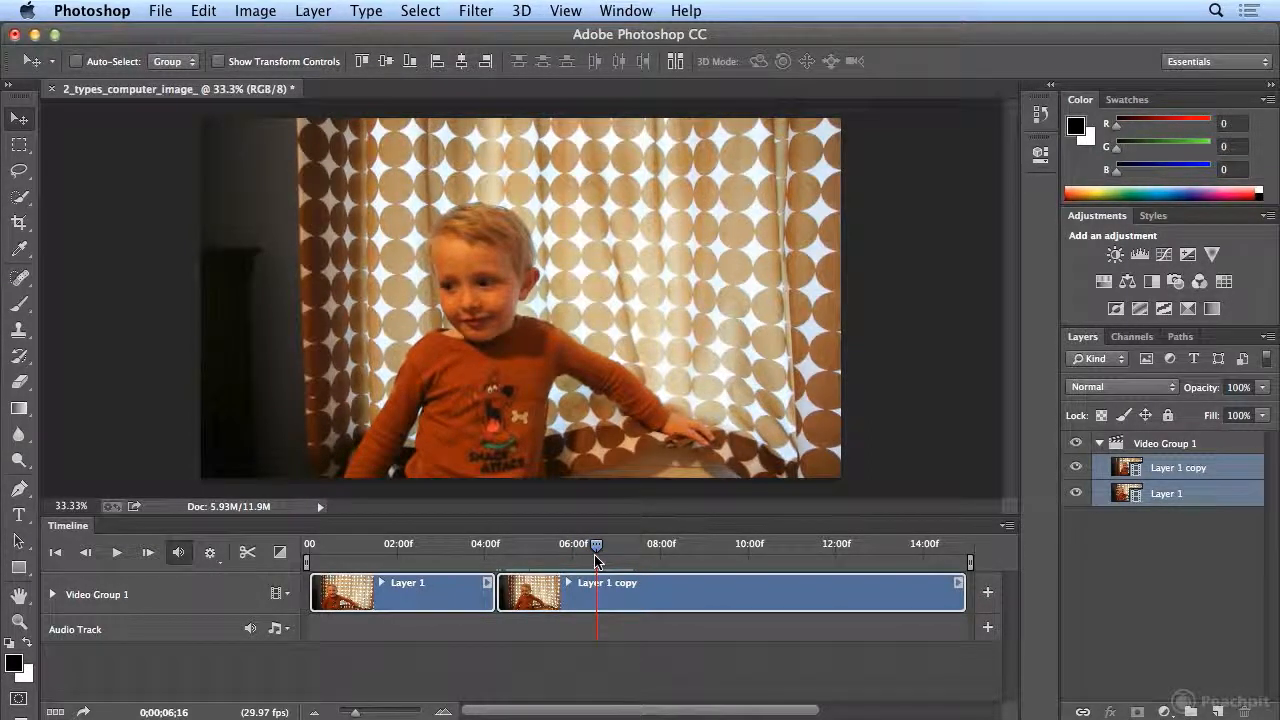
mouse_move(597, 557)
left_mouse_down()
mouse_move(617, 555)
mouse_move(597, 557)
left_mouse_up()
left_click(247, 556)
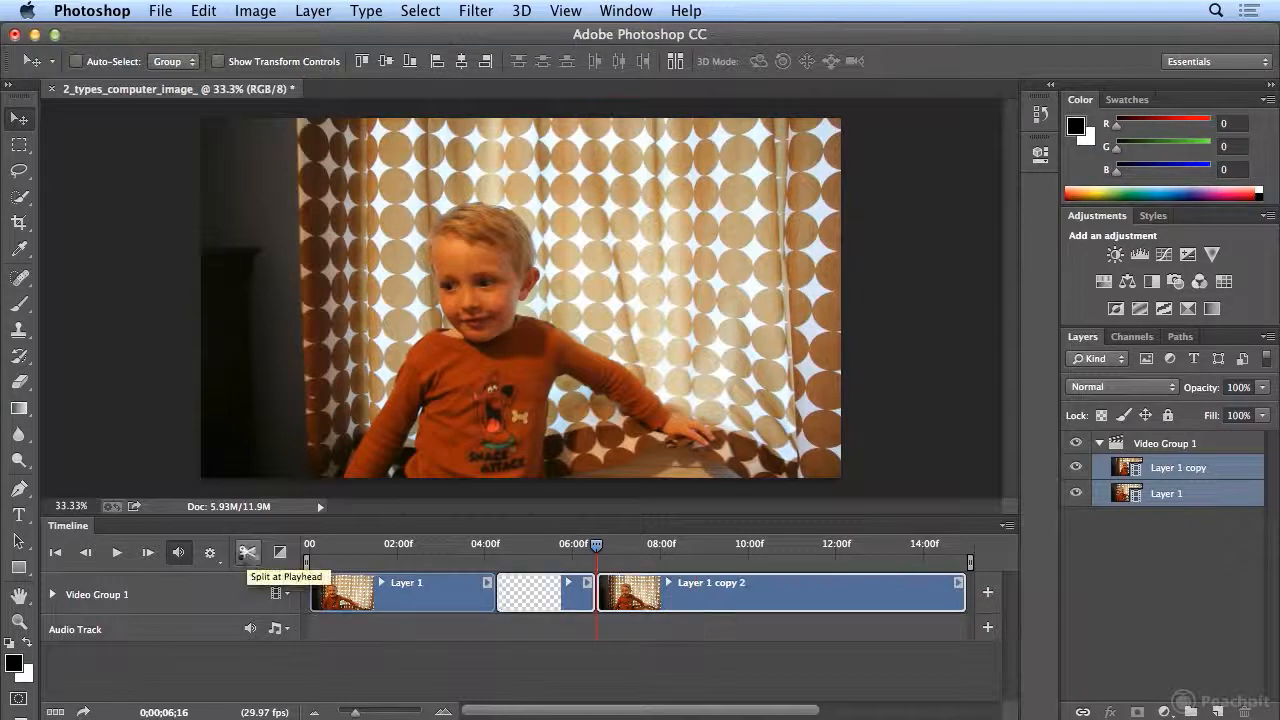
- Delete the middle segment between the two cuts and preview the edited video from the beginning
left_click(540, 596)
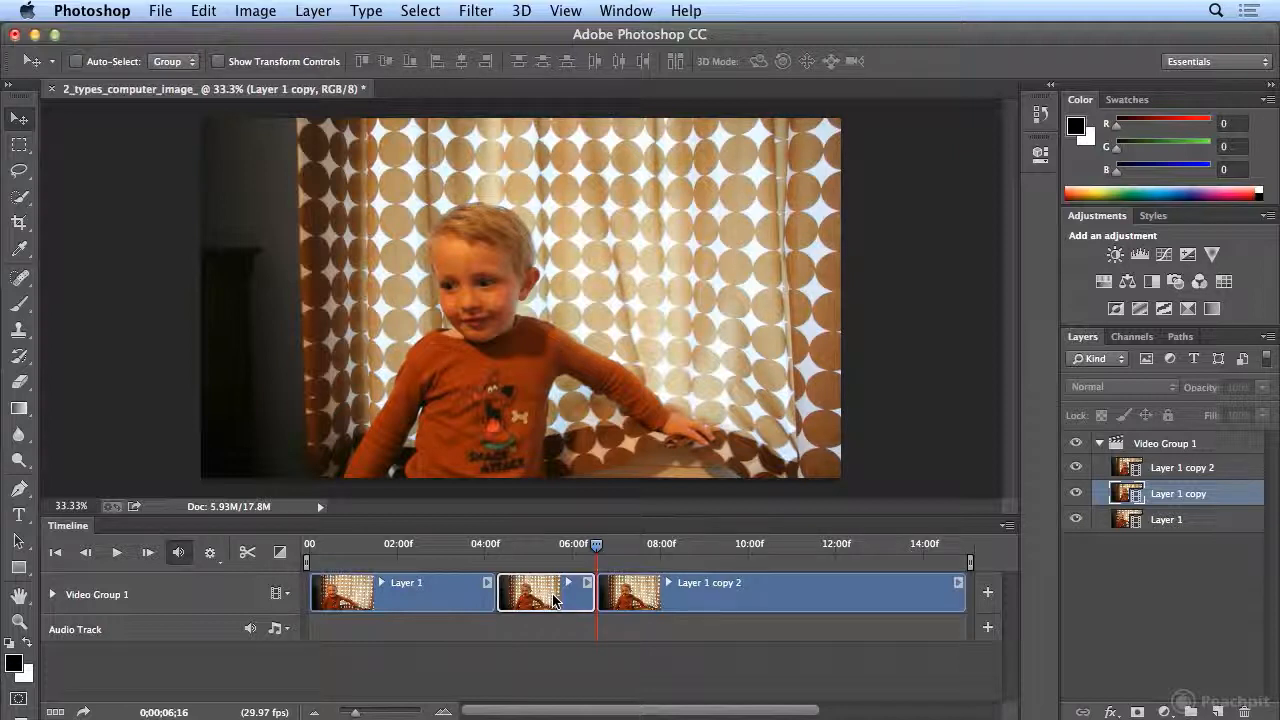
key("Delete")
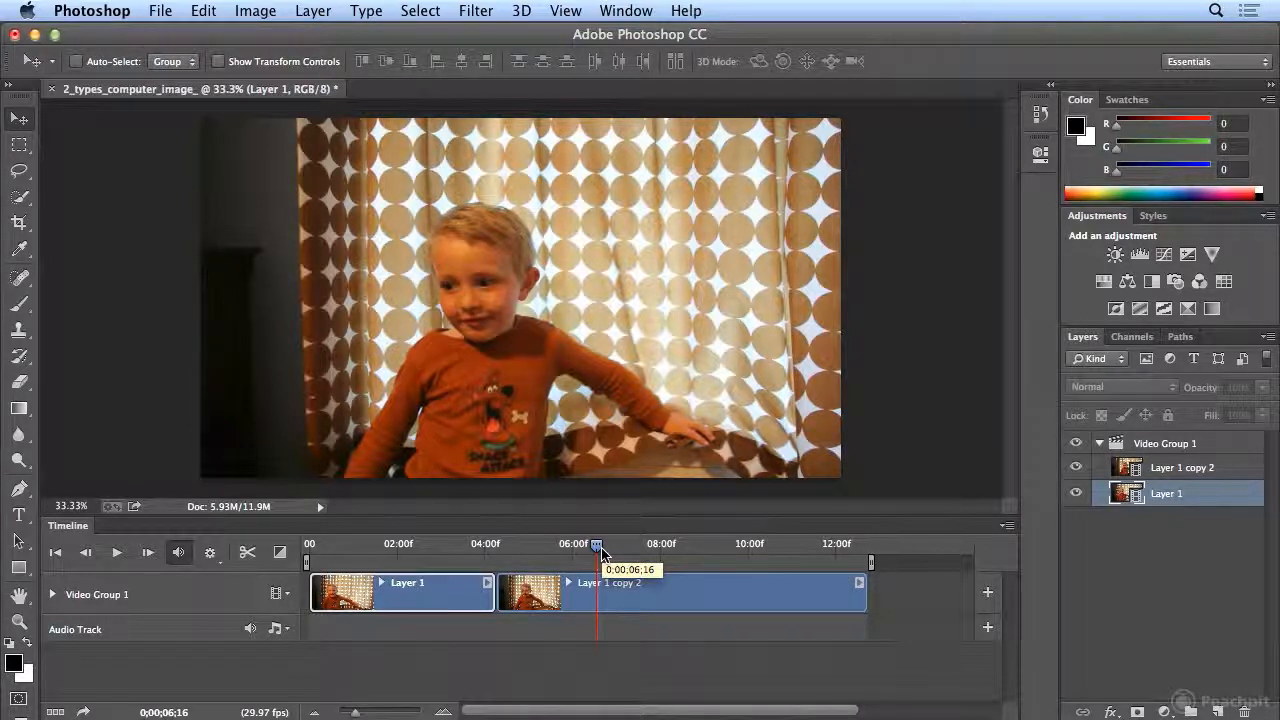
left_click_drag(601, 551, 302, 566)
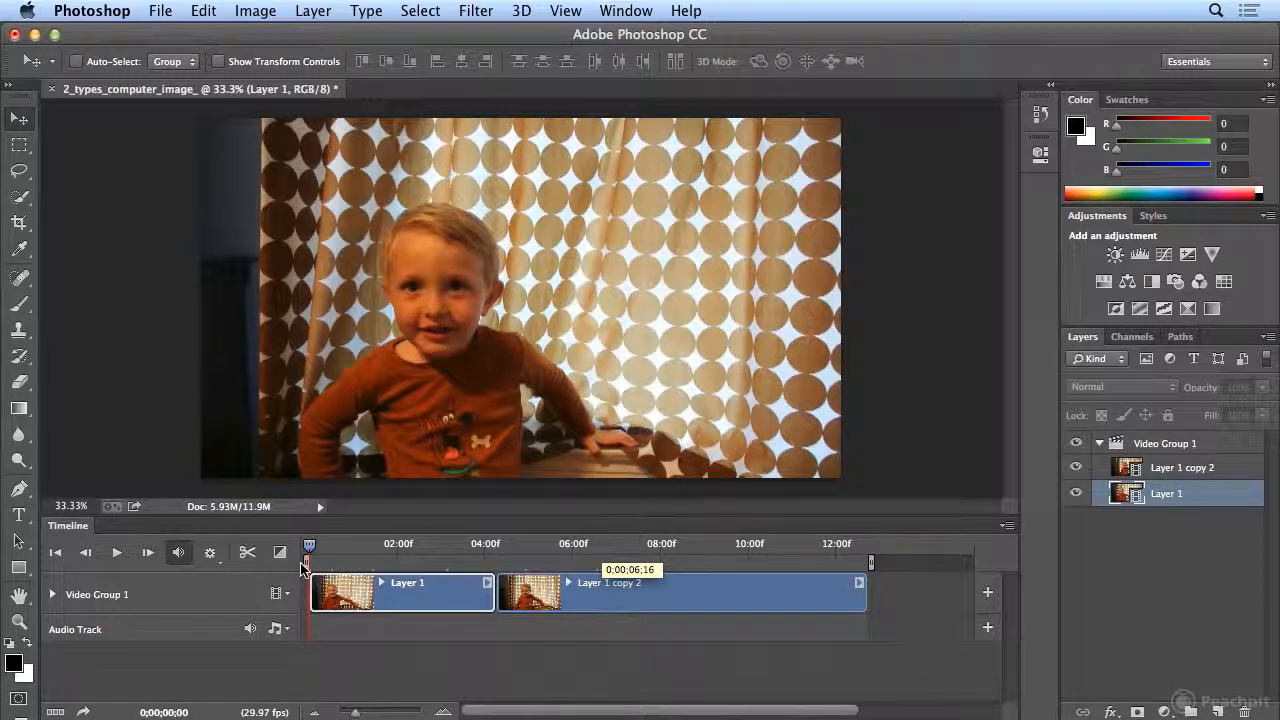
left_click(117, 553)
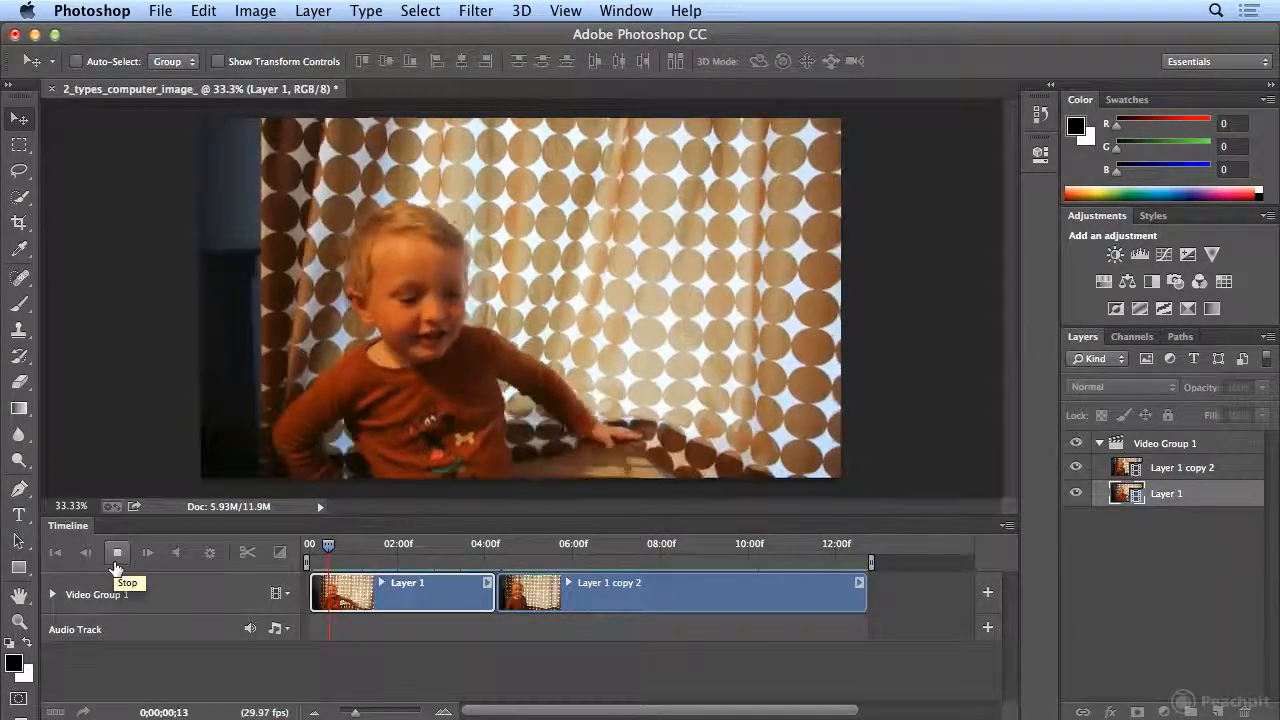
left_click(114, 563)
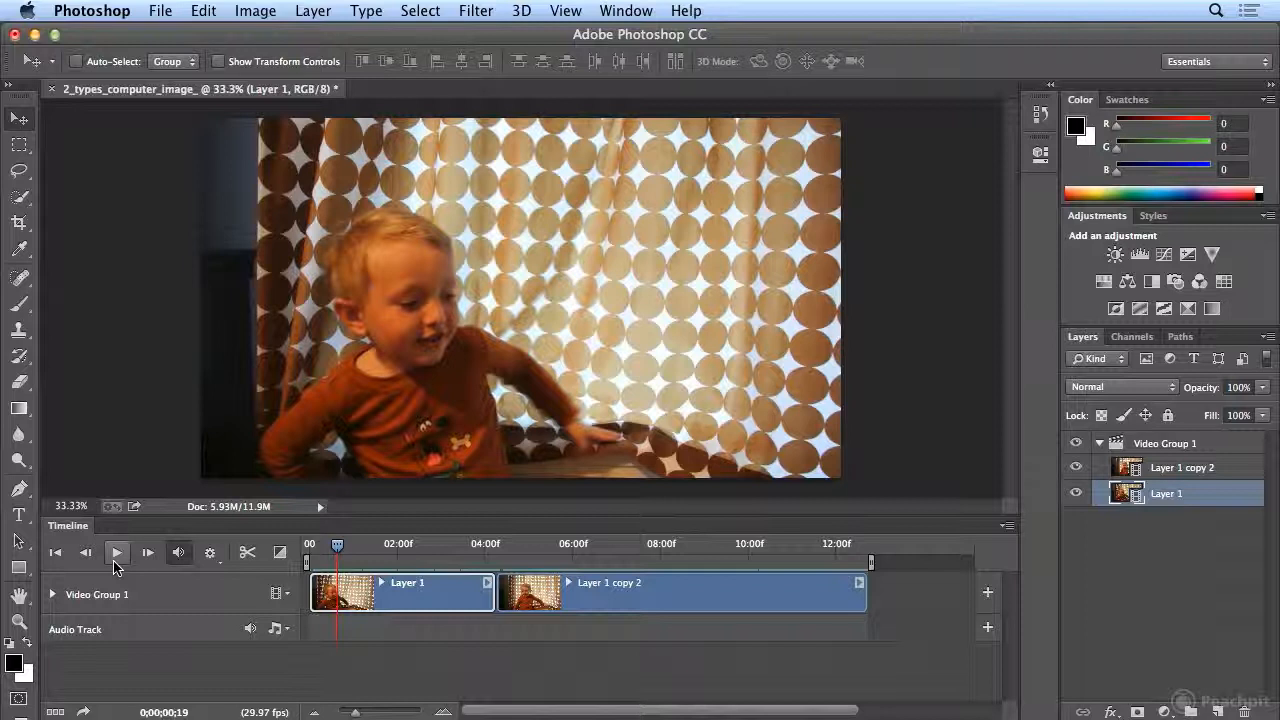
- Save the project as 2_types_computer_image_end.psd in Photoshop format with layers and Maximize Compatibility enabled
left_click(160, 10)
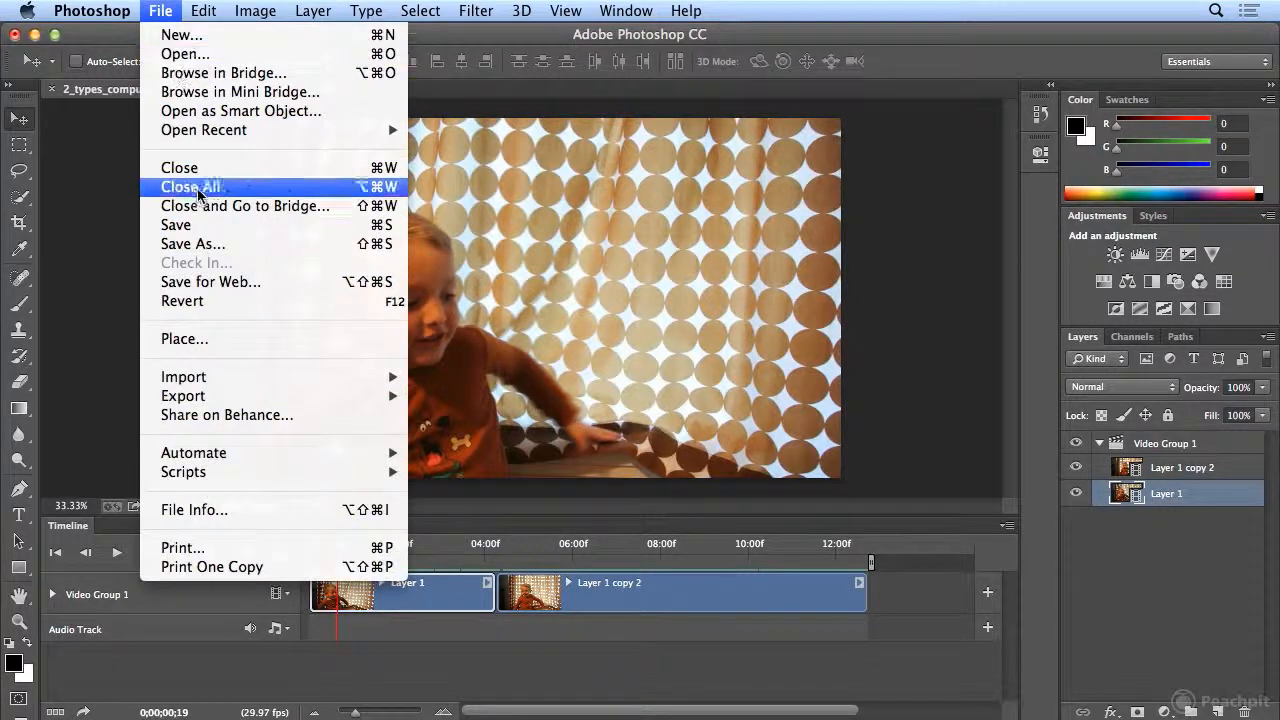
left_click(197, 244)
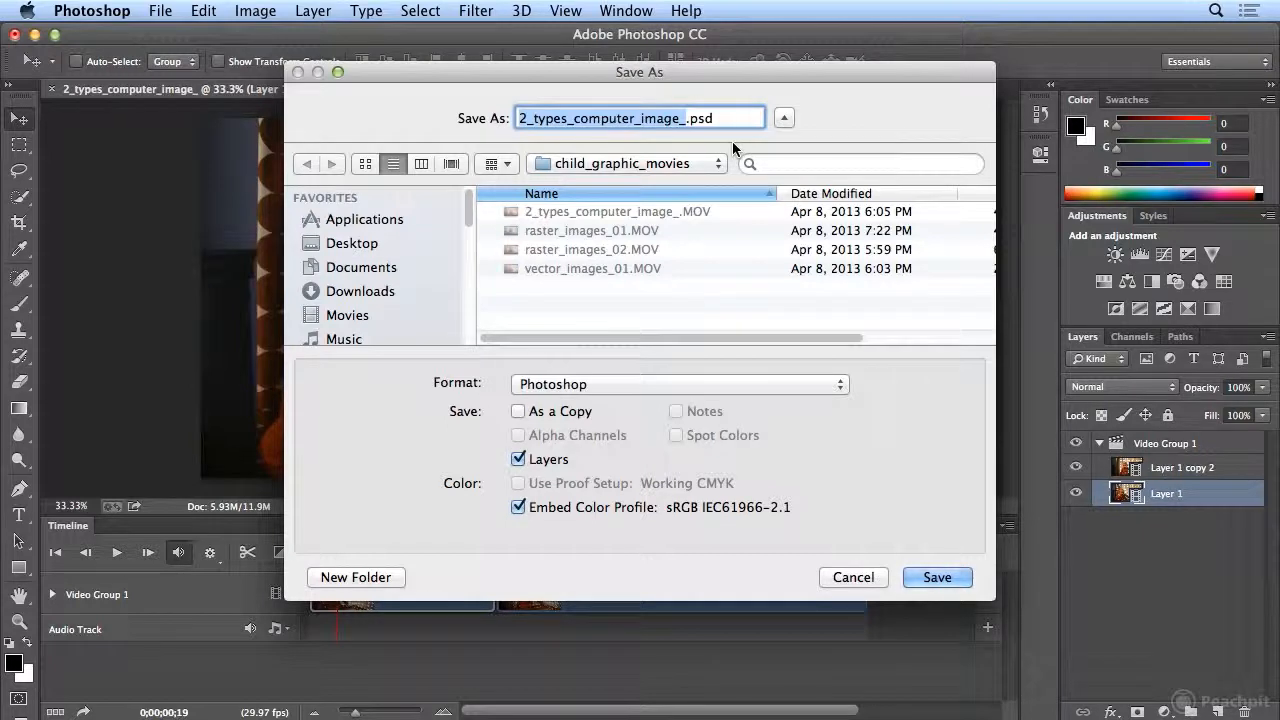
left_click(684, 118)
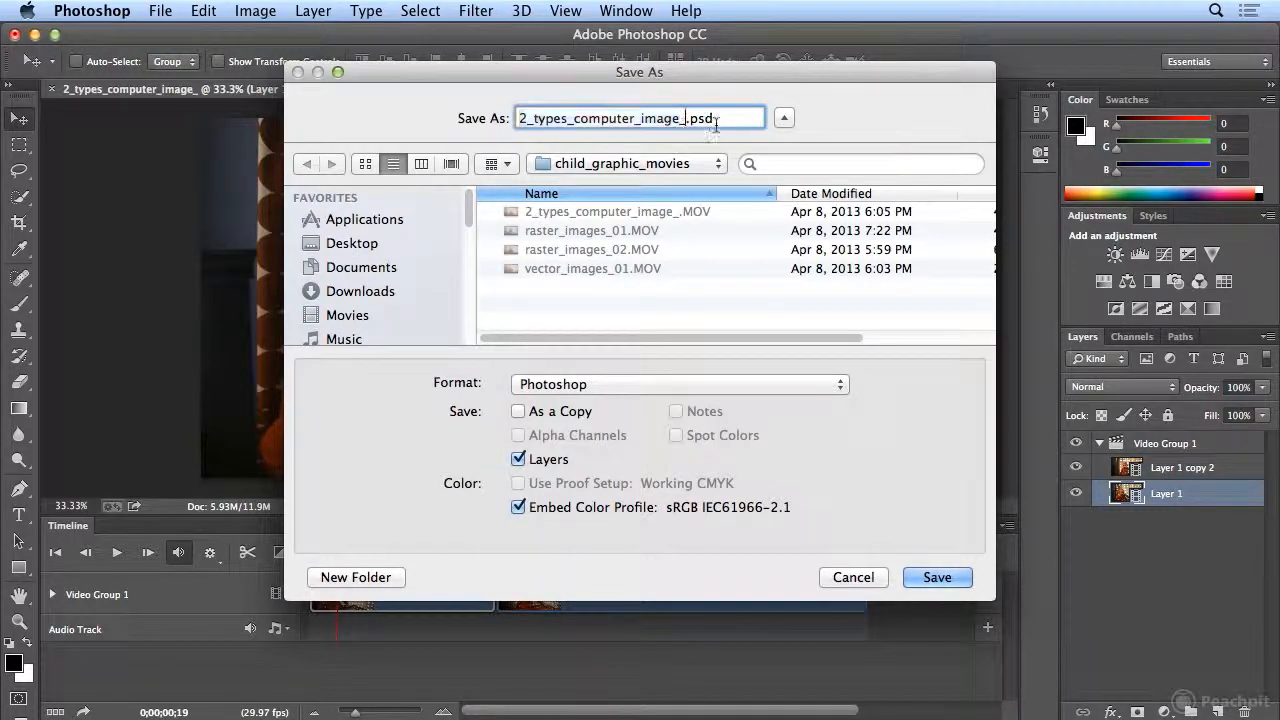
type("end")
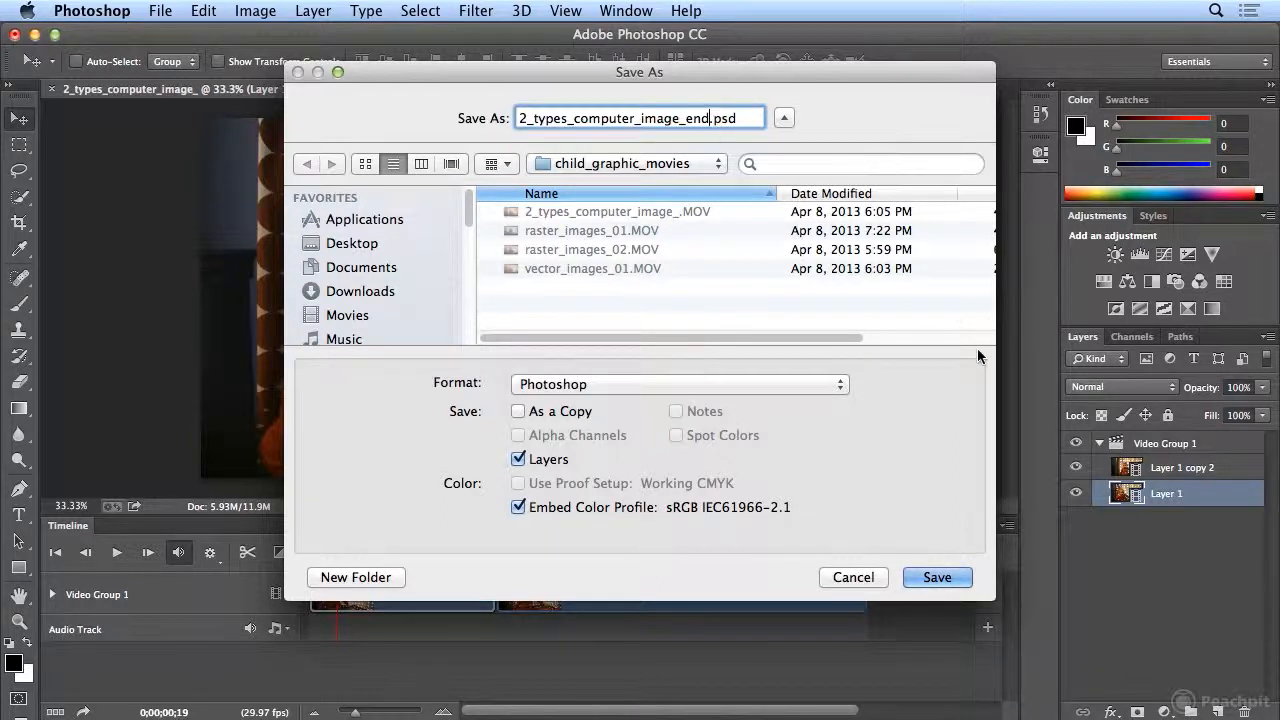
left_click(957, 576)
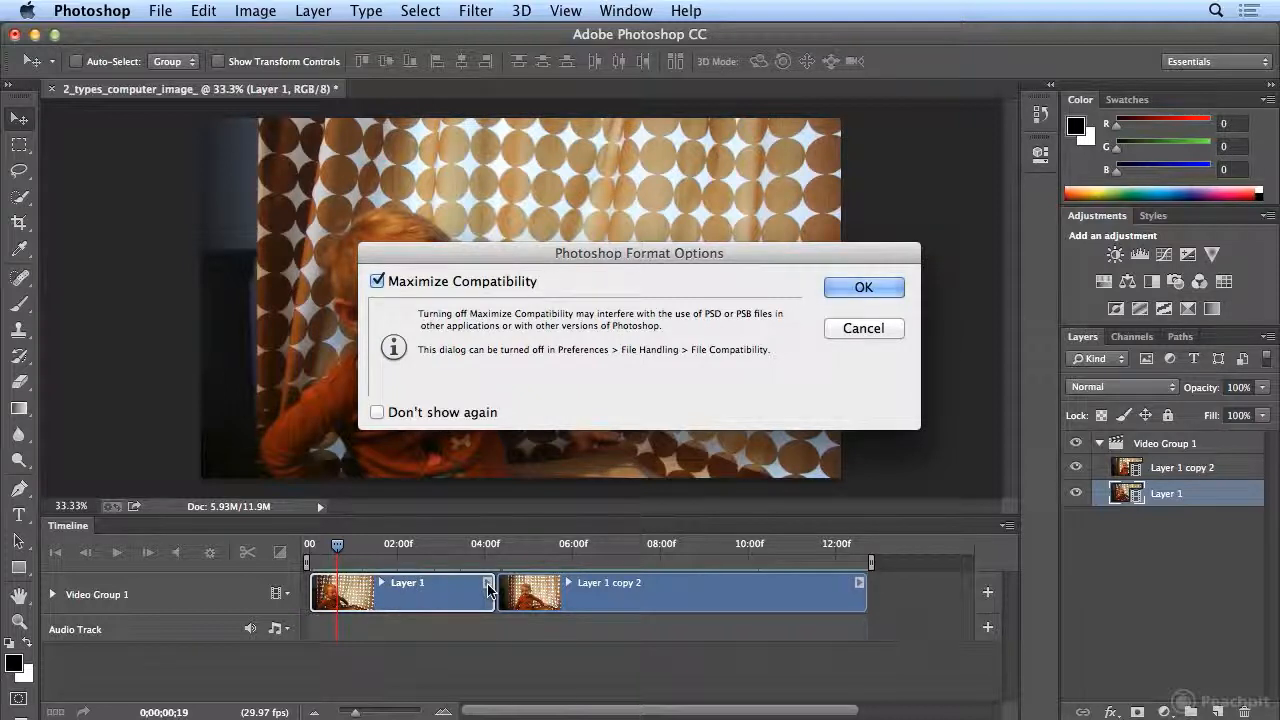
left_click(864, 288)
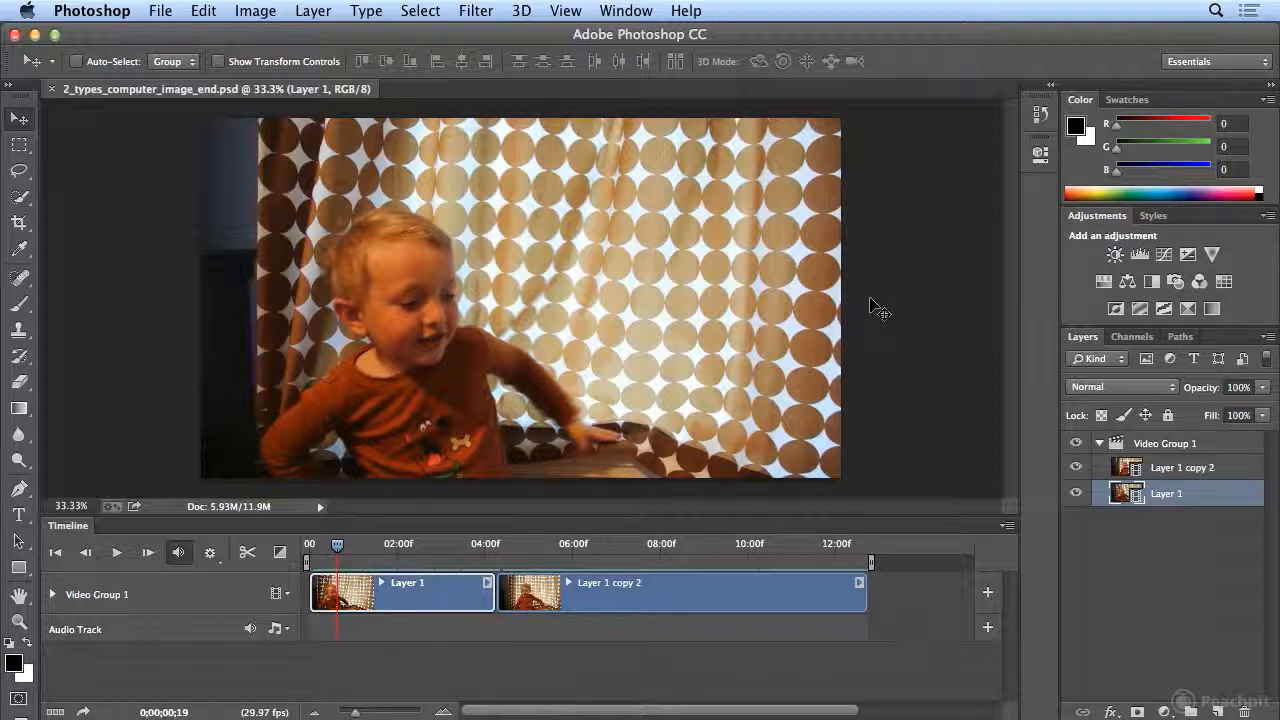
- Move the playhead to 0;00;04;00 and add a 2-second Cross Fade transition between the two video clips
left_click_drag(337, 545, 484, 547)
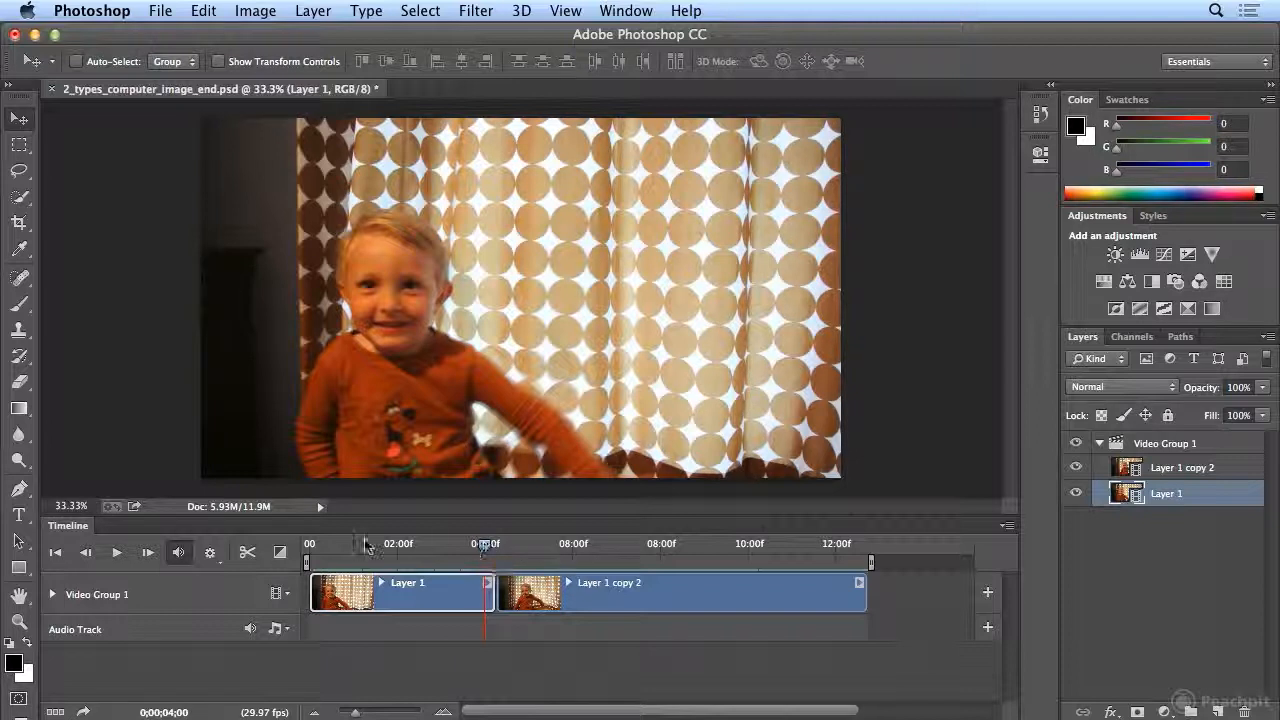
left_click(279, 553)
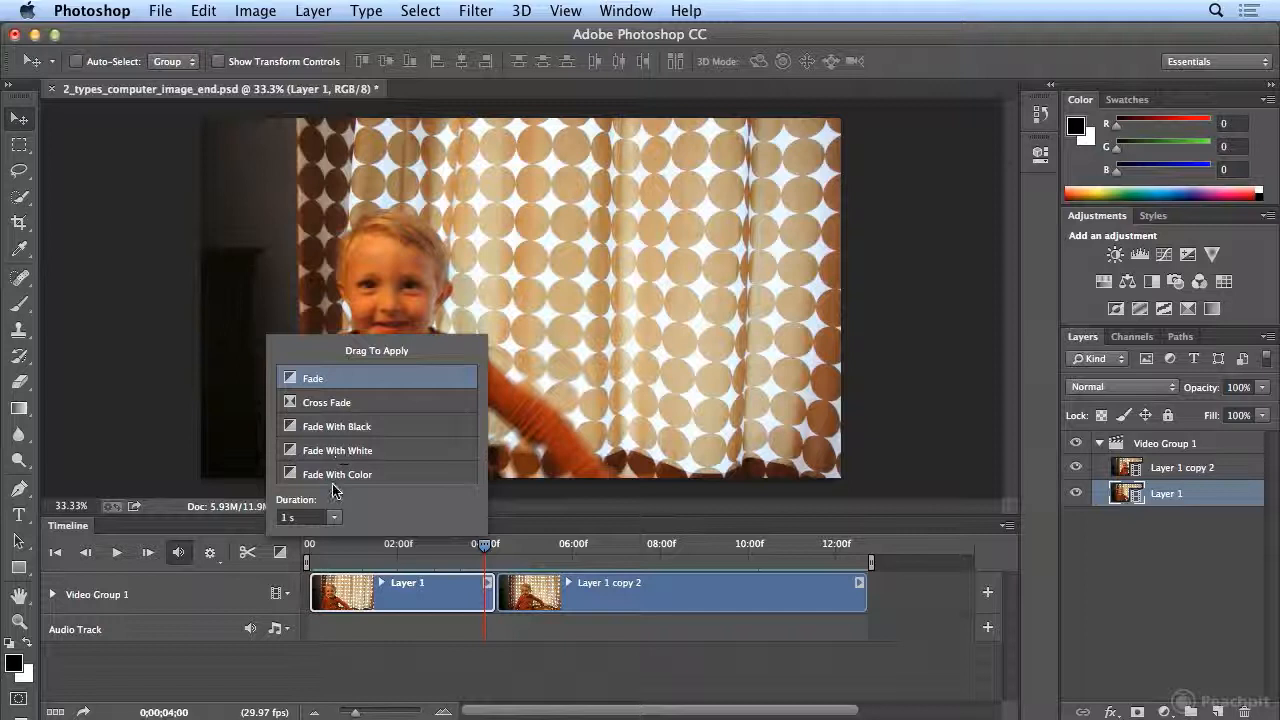
left_click(302, 518)
type("2")
left_click_drag(328, 404, 494, 595)
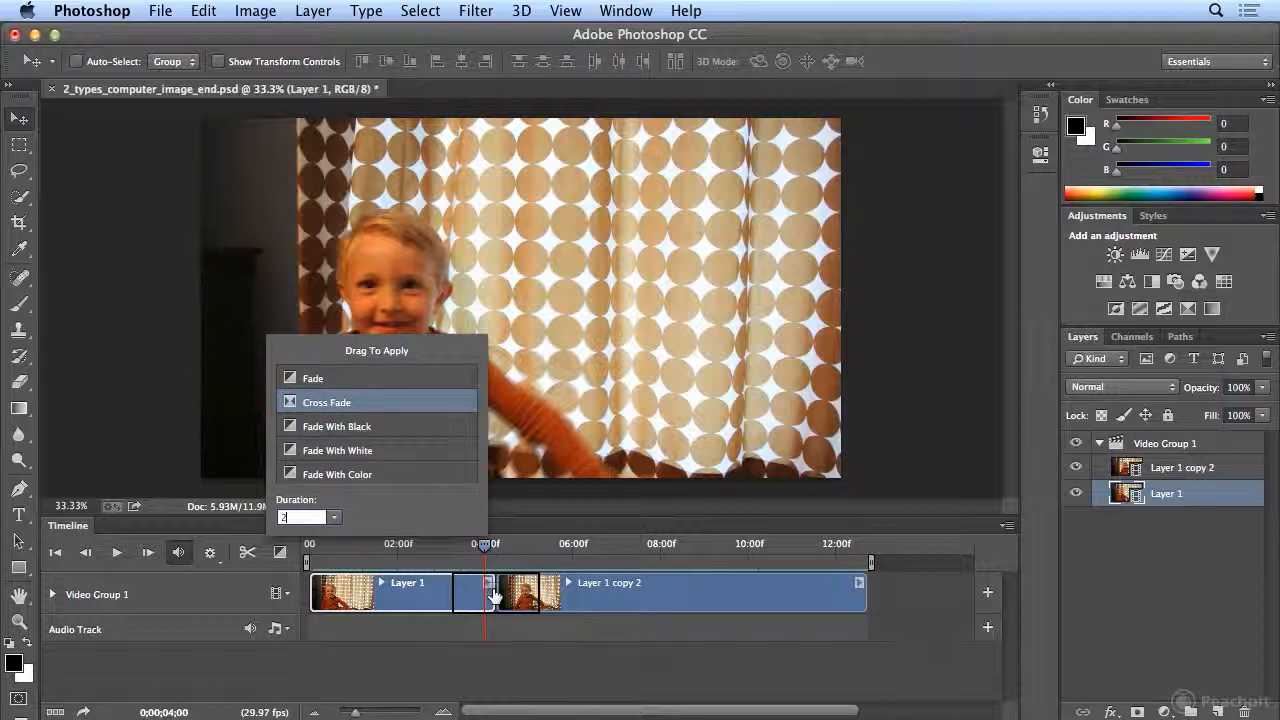
left_click_drag(494, 596, 490, 590)
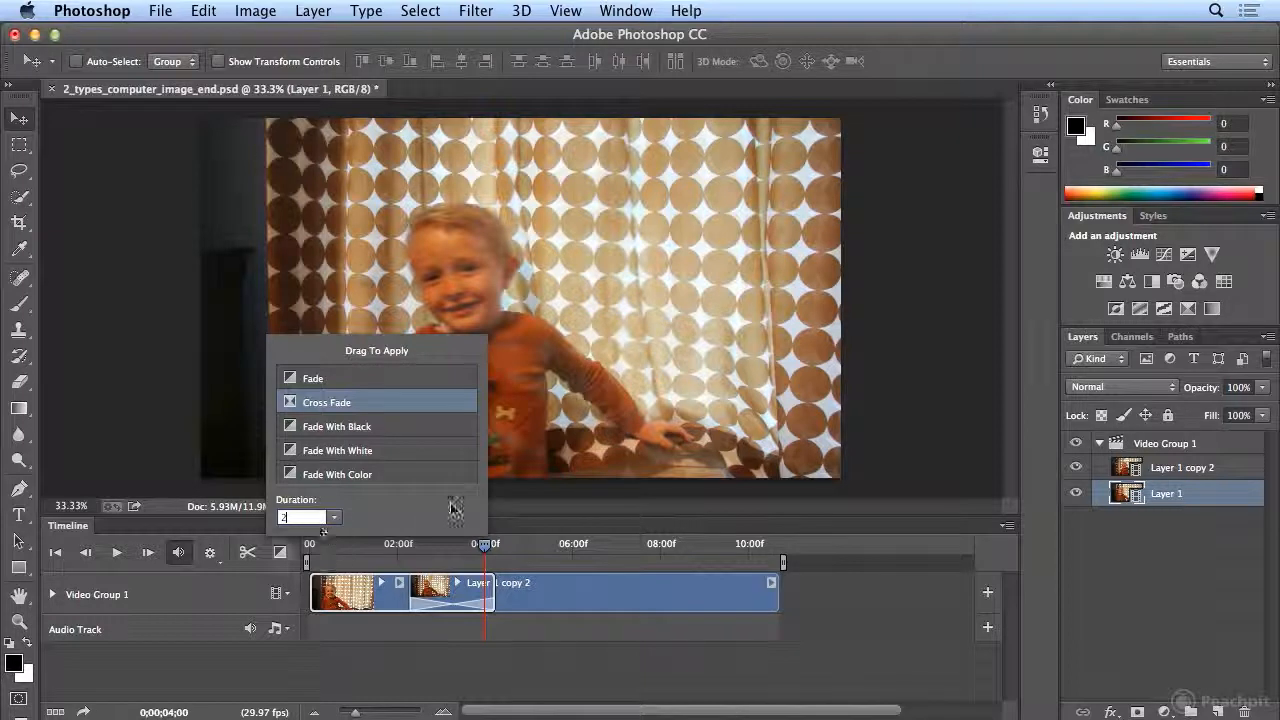
left_click(353, 538)
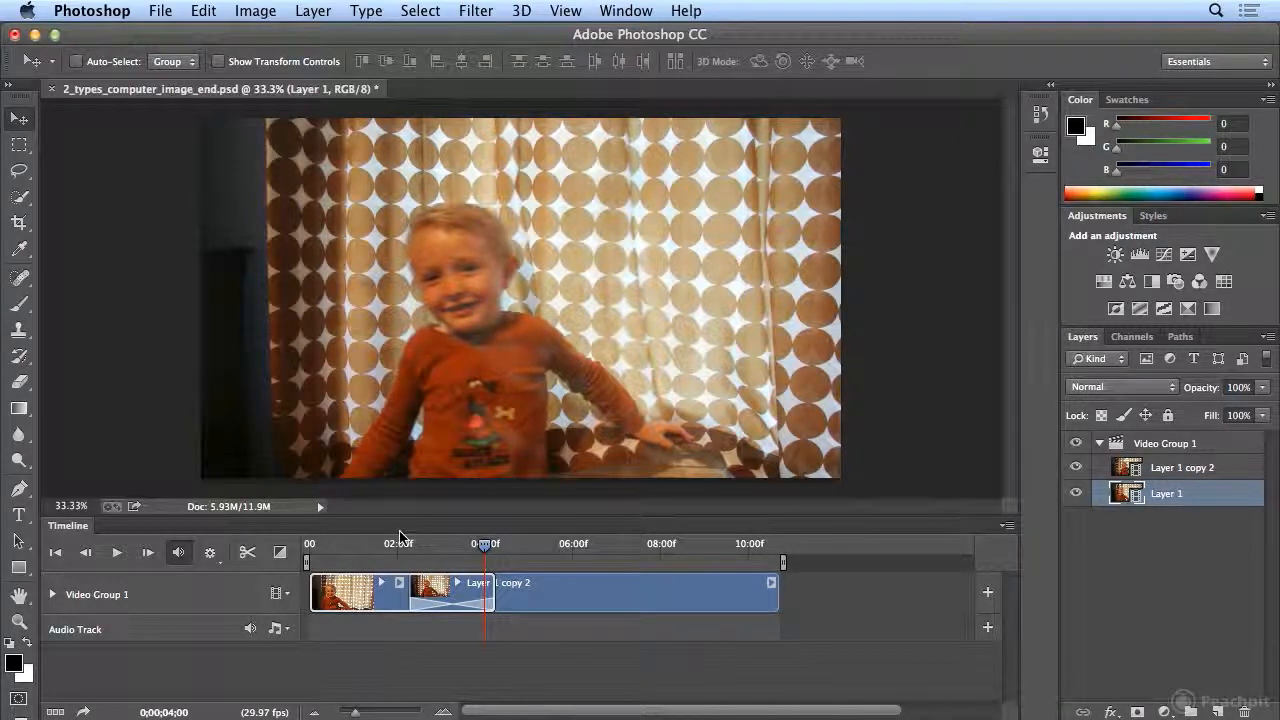
- Play the video from the beginning to about 5 seconds to preview the cross fade
left_click_drag(486, 548, 292, 544)
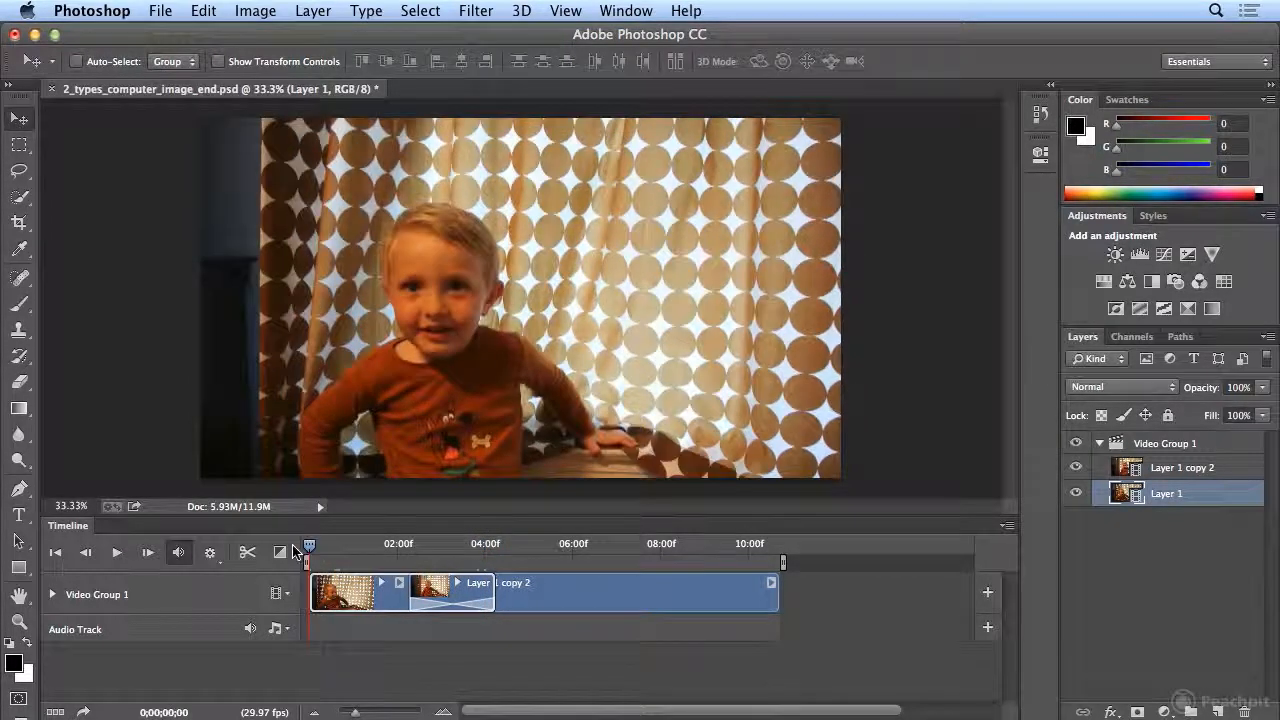
left_click(116, 553)
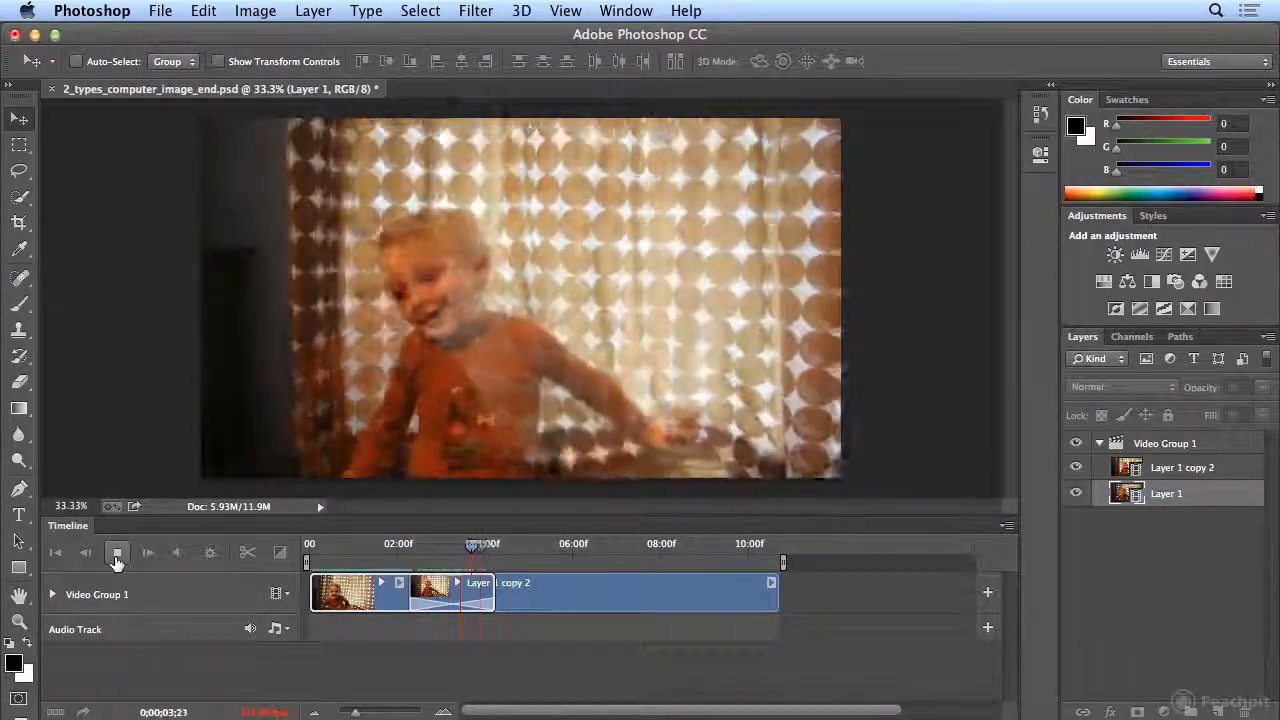
left_click(116, 560)
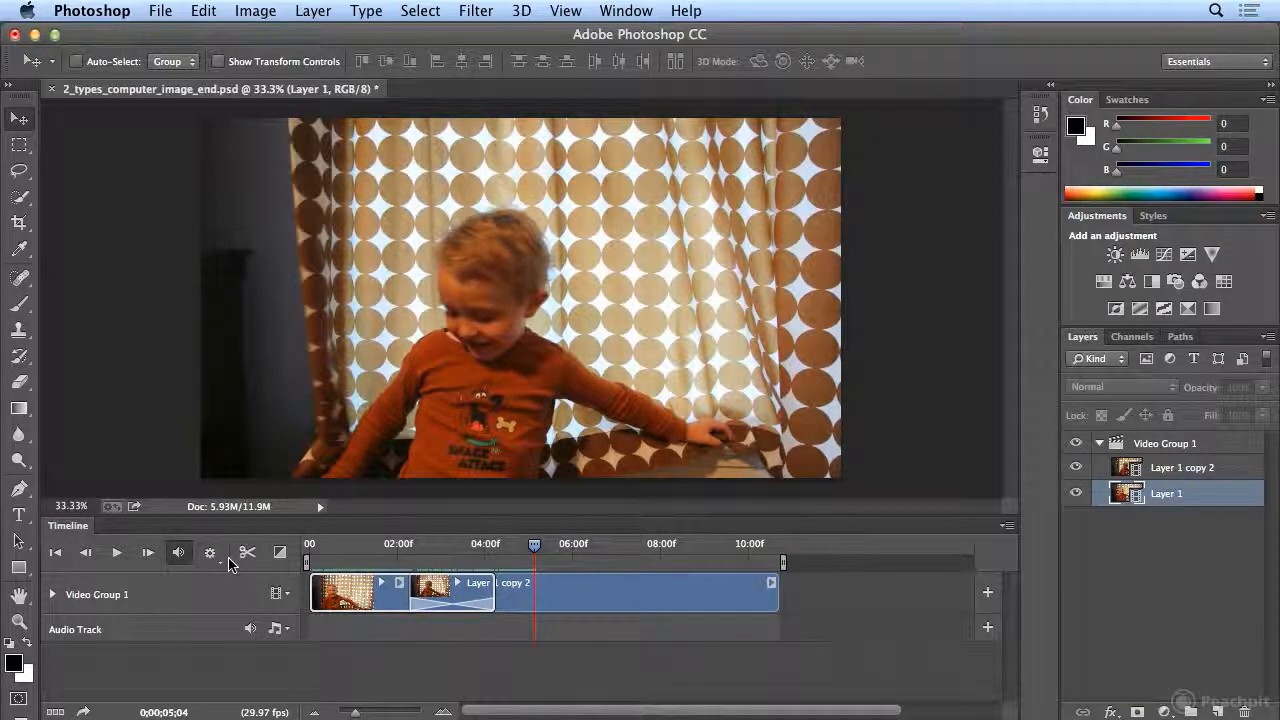
- Extend the end of the first clip slightly and set the playhead to 0;00;03;16, inside the cross fade
left_click(528, 598)
left_click(473, 598)
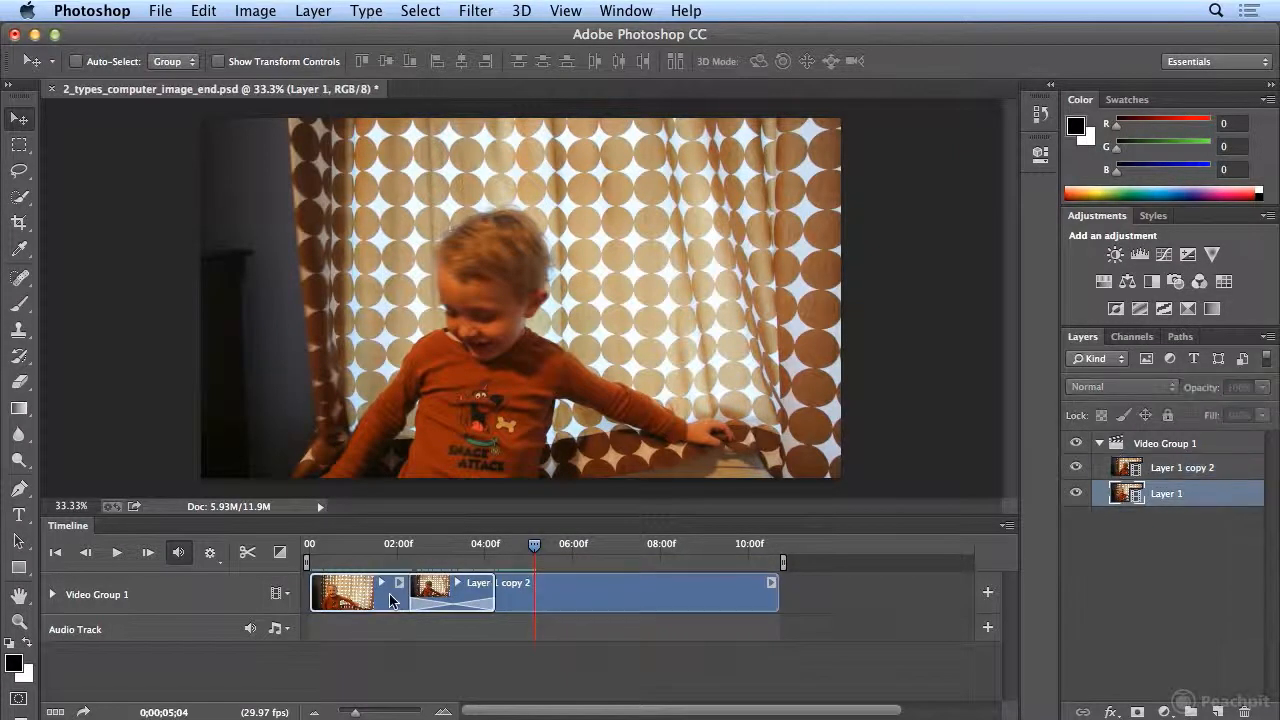
left_click_drag(494, 595, 507, 597)
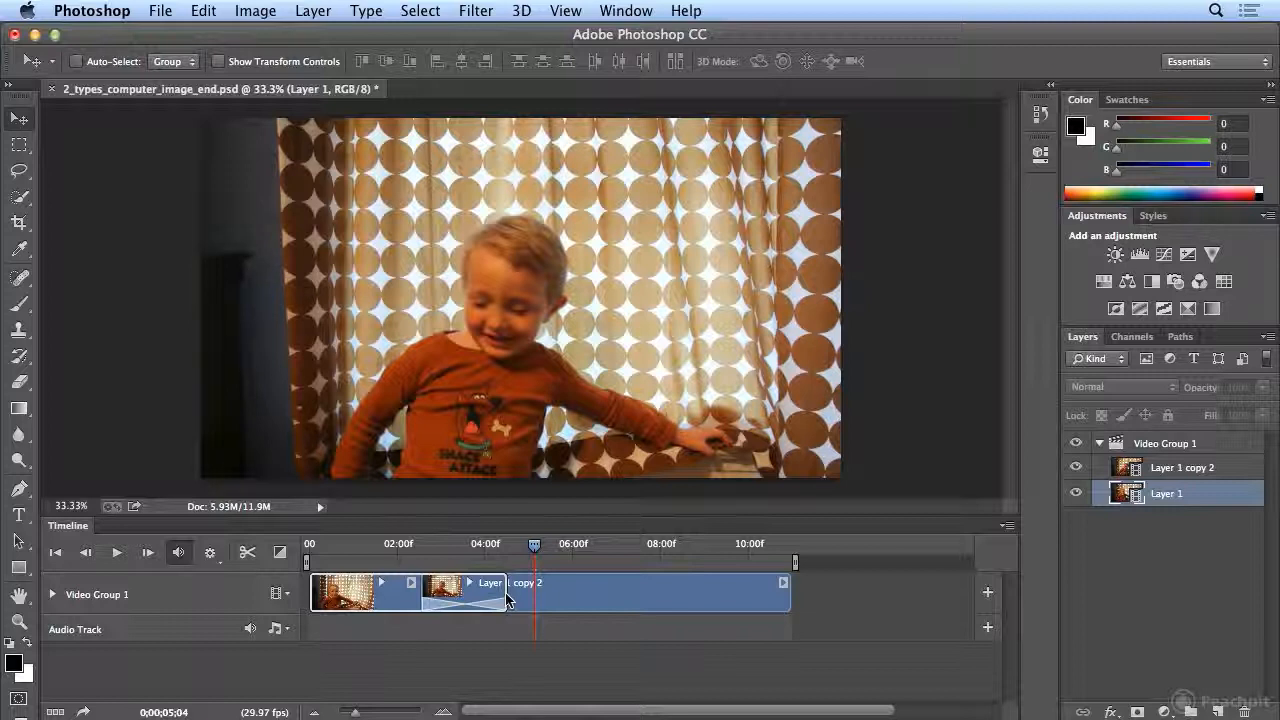
left_click_drag(535, 546, 465, 547)
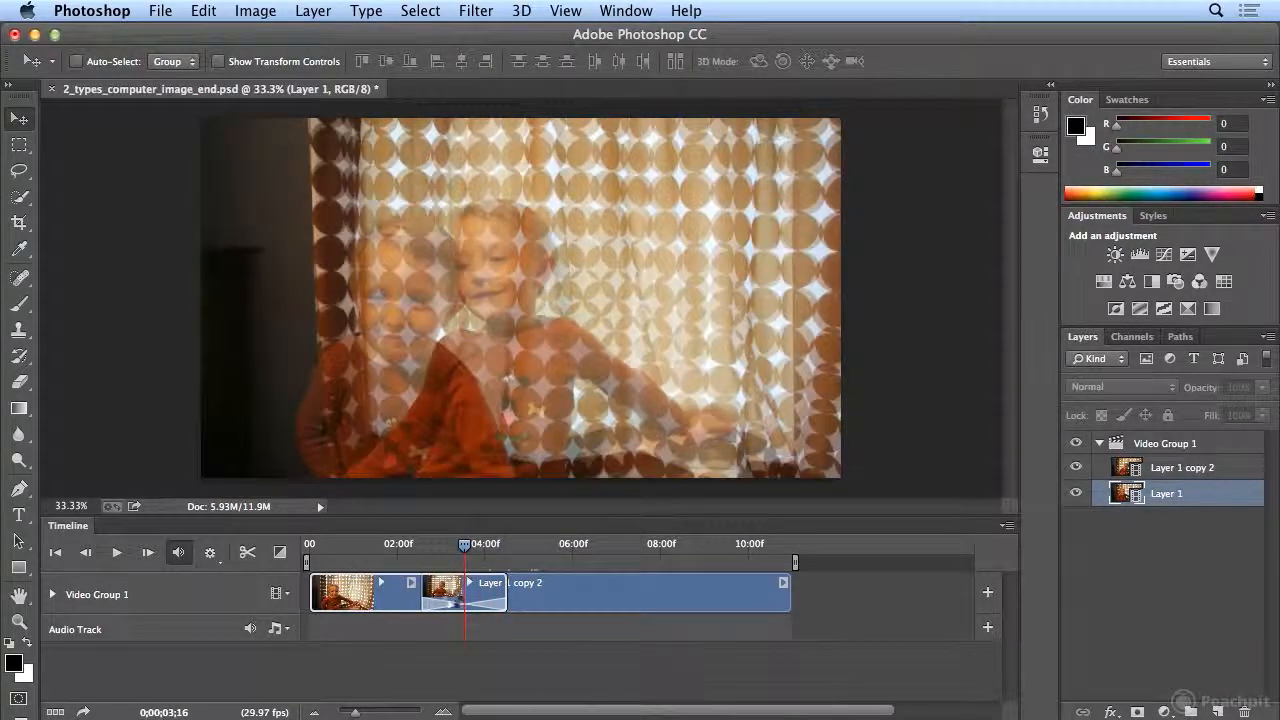
- Set the duration of the Cross Fade transition between the clips to 1 second
left_click(453, 606)
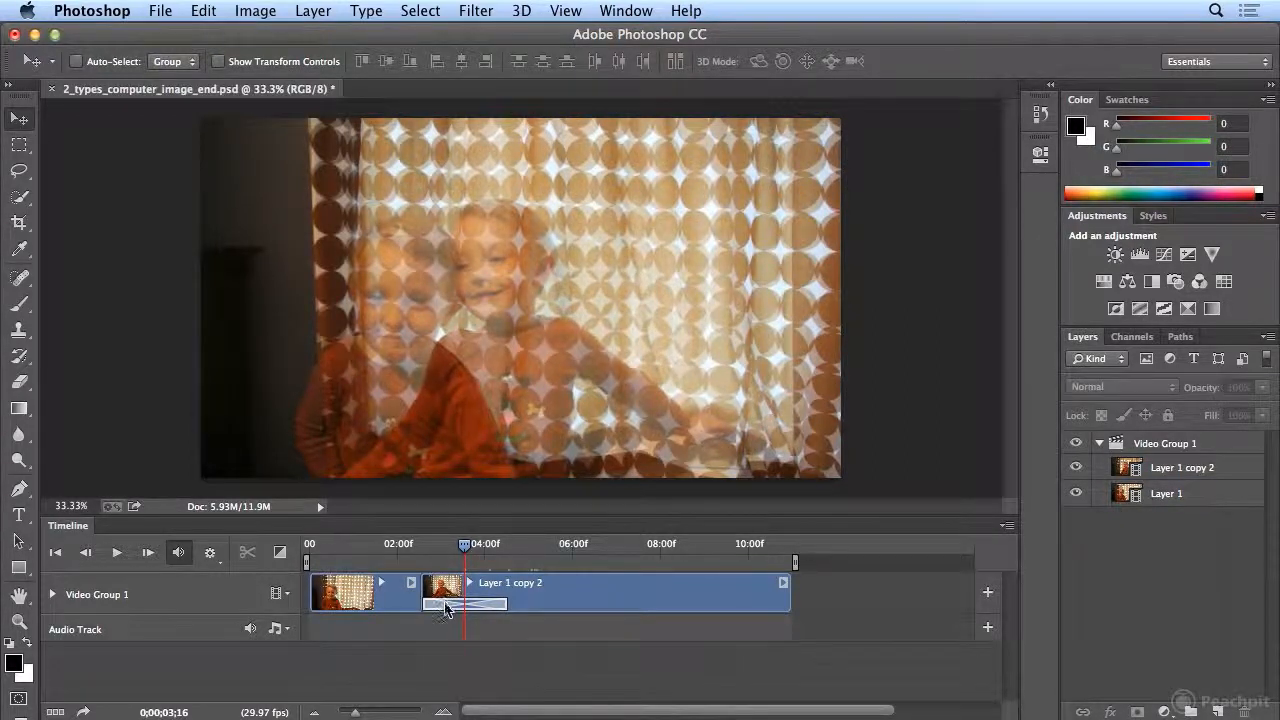
right_click(446, 607)
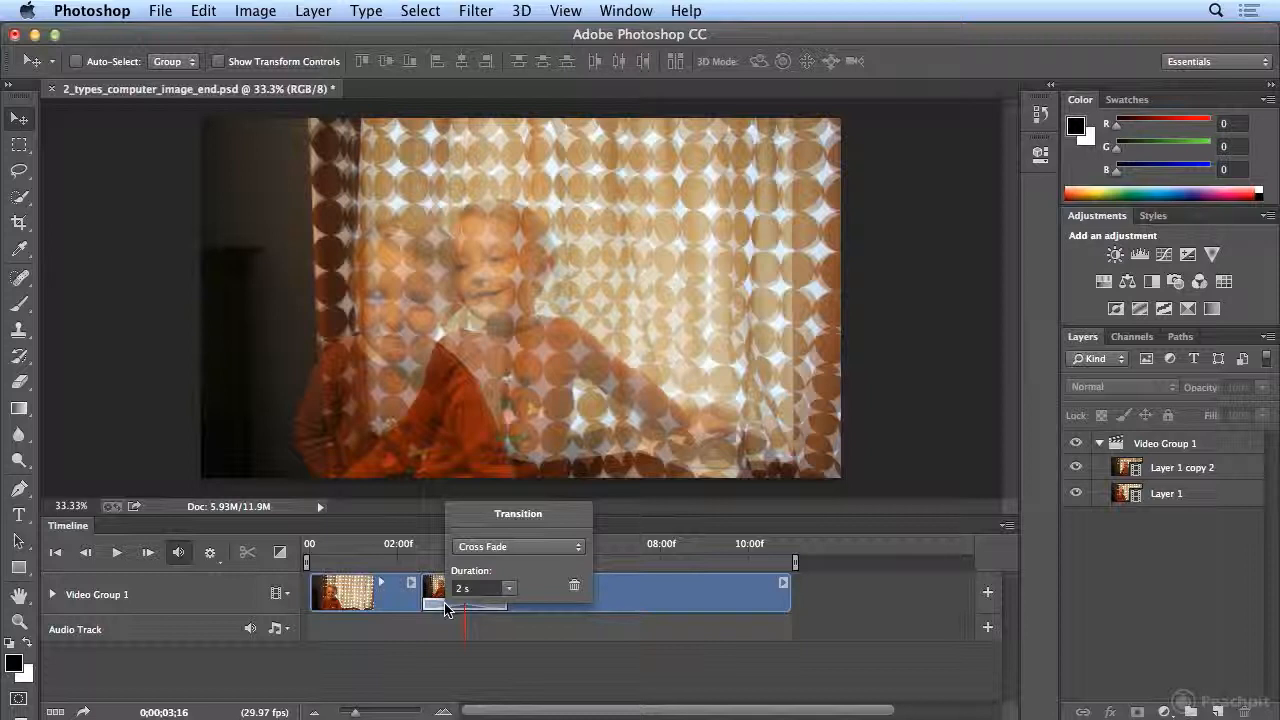
double_click(481, 588)
type("1")
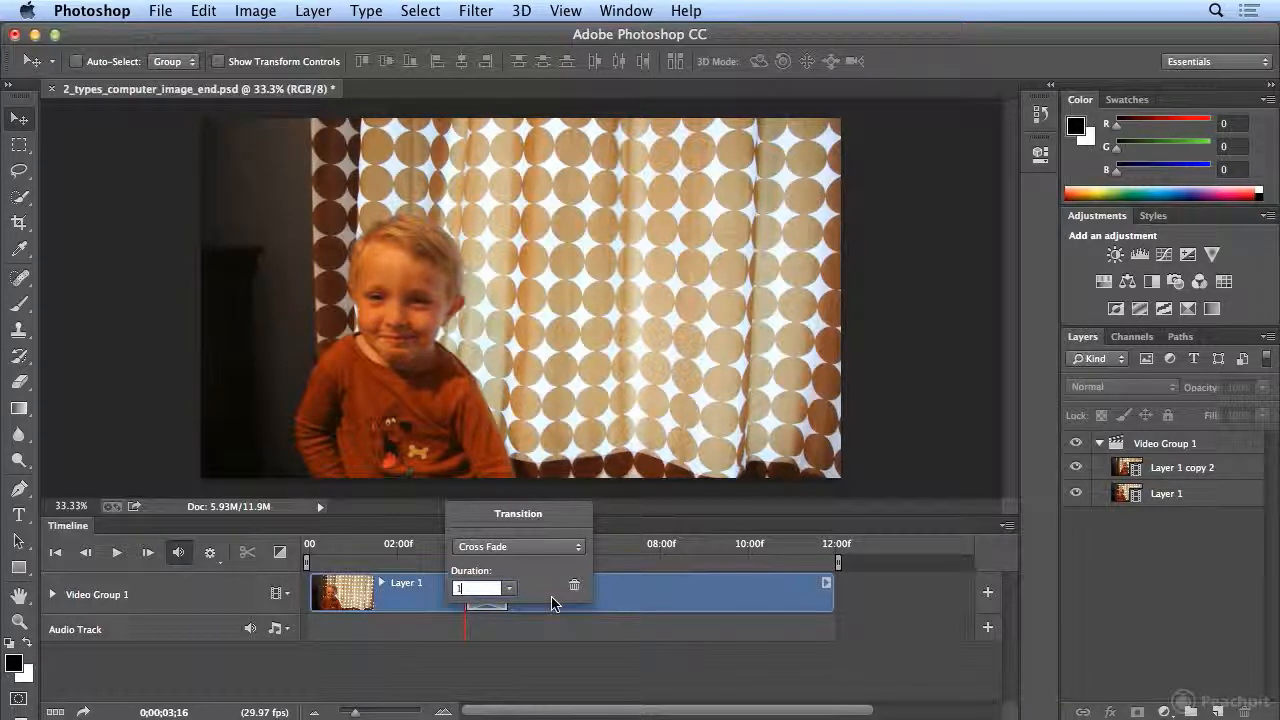
key("Return")
- Play the video from about 2 to 5 seconds to check the shortened cross fade
left_click_drag(466, 556, 398, 566)
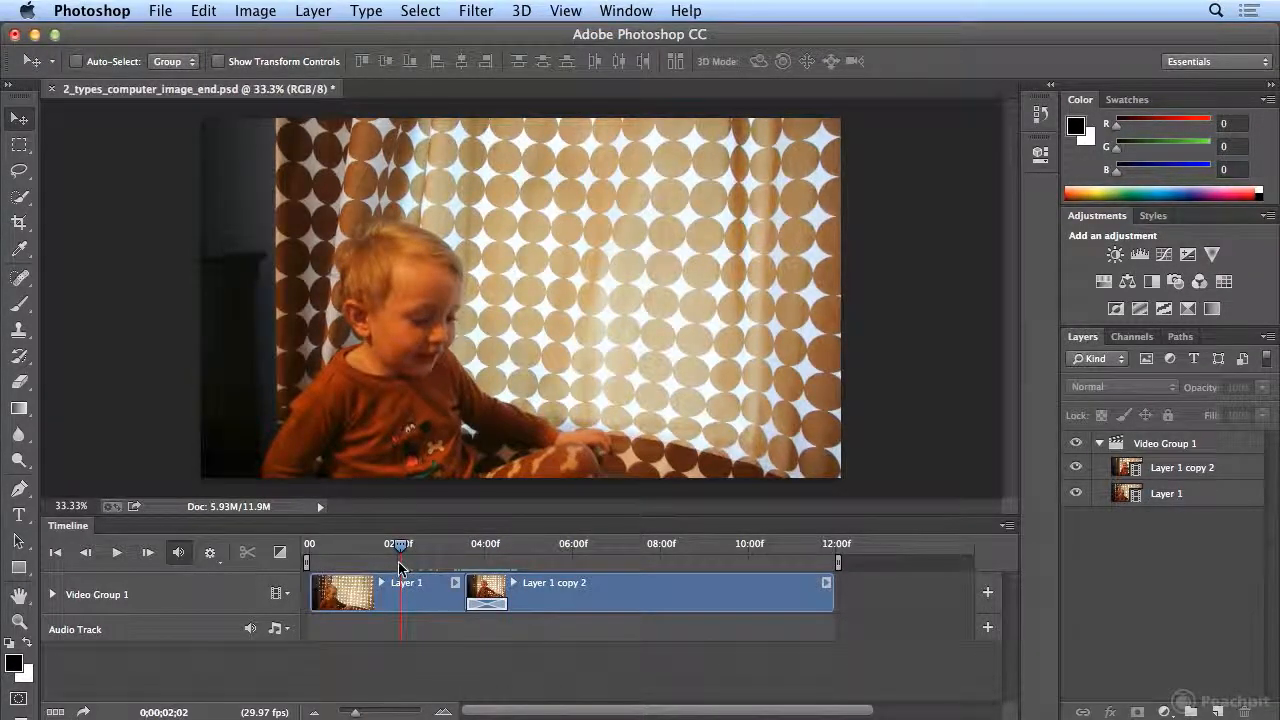
key("space")
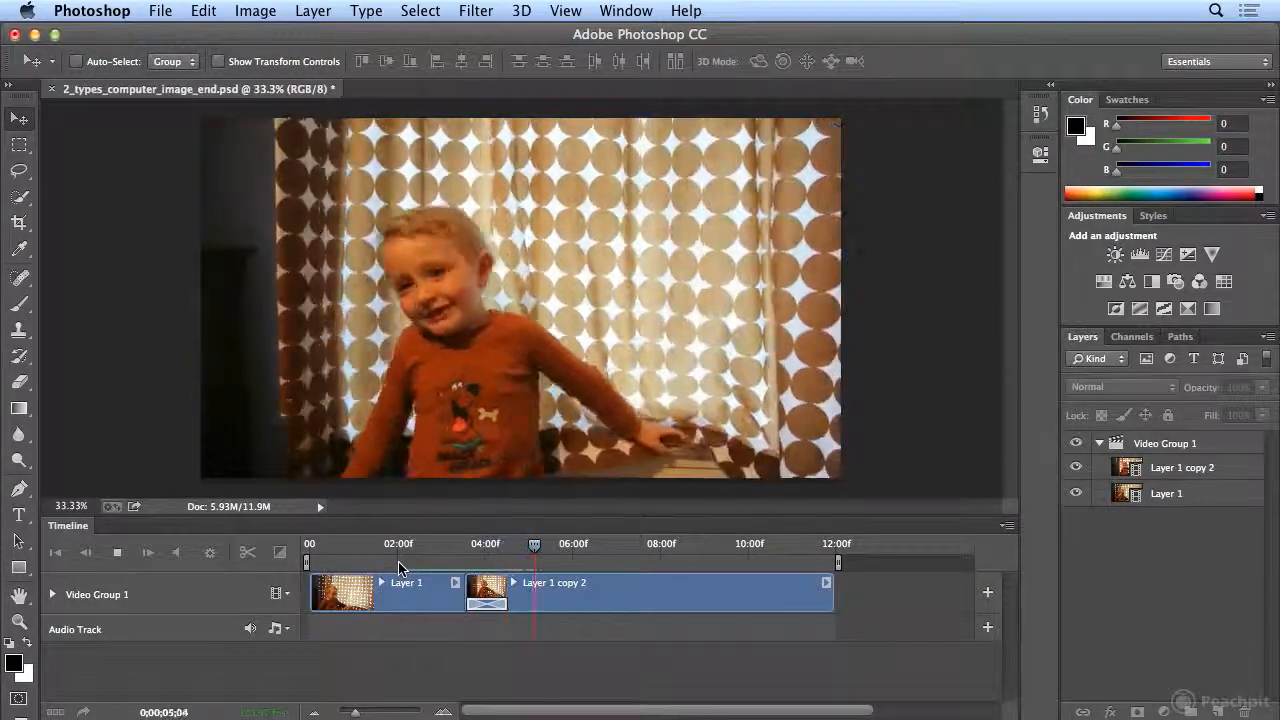
key("space")
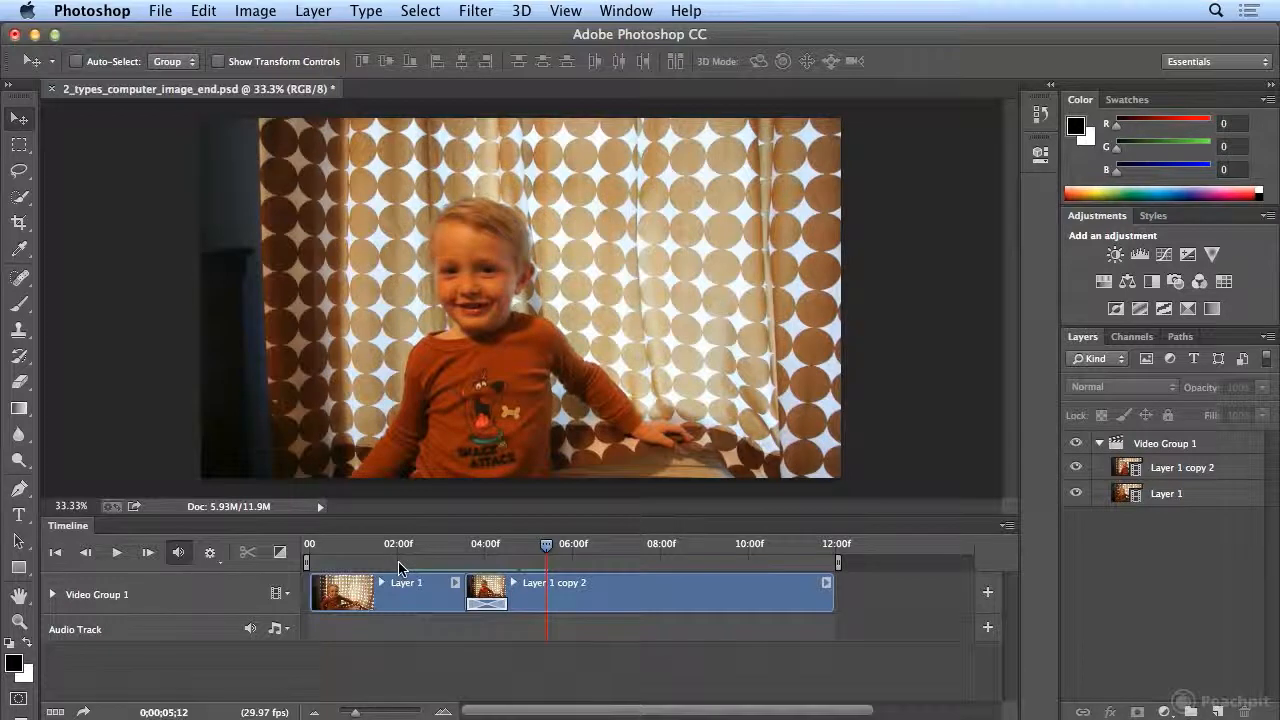